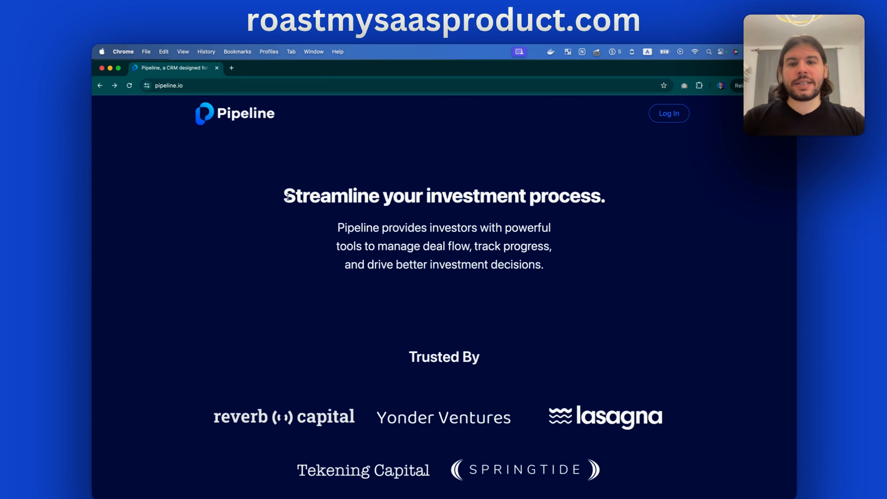
Highlight and clear parts of the 'Streamline' headline and the deal-flow tagline
left_click_drag(287, 196, 631, 198)
left_click(632, 198)
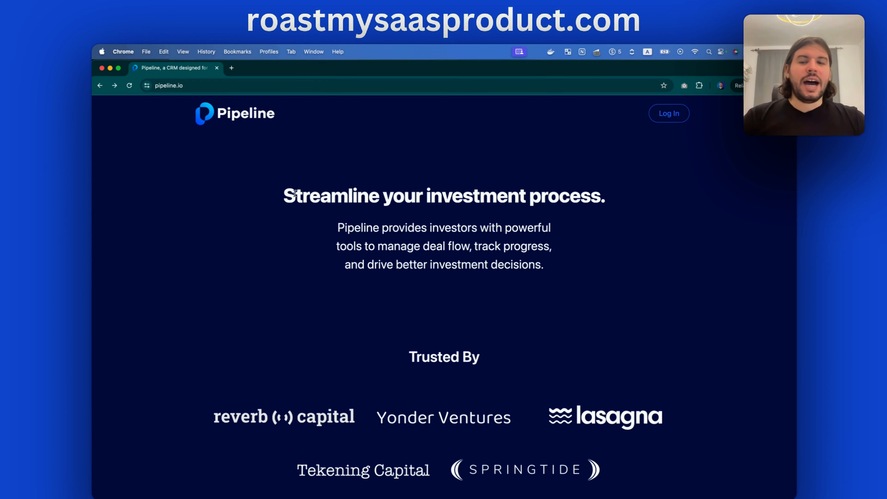
left_click_drag(287, 195, 376, 196)
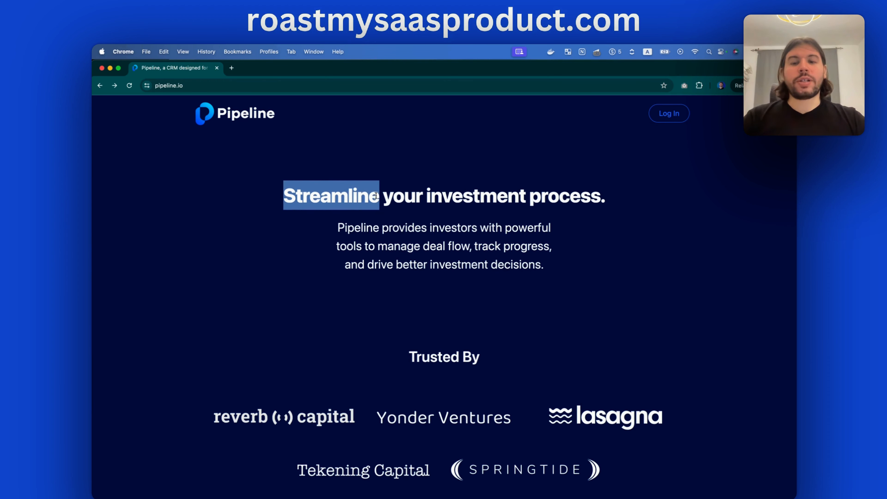
left_click(393, 189)
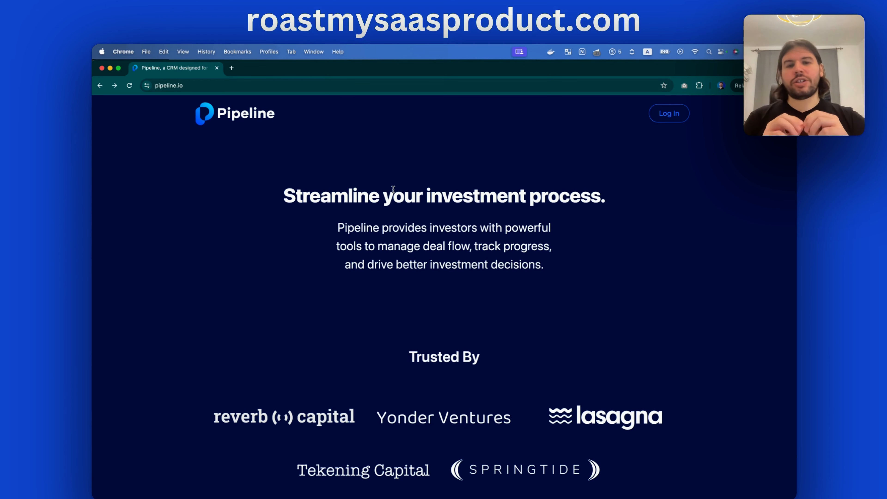
left_click_drag(337, 227, 493, 227)
left_click(558, 230)
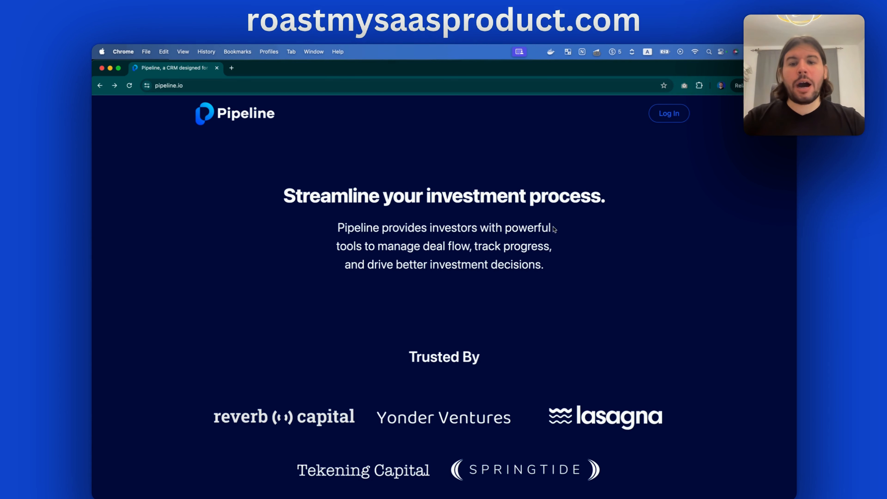
left_click_drag(387, 247, 535, 245)
left_click(535, 245)
left_click_drag(378, 265, 334, 230)
left_click(552, 272)
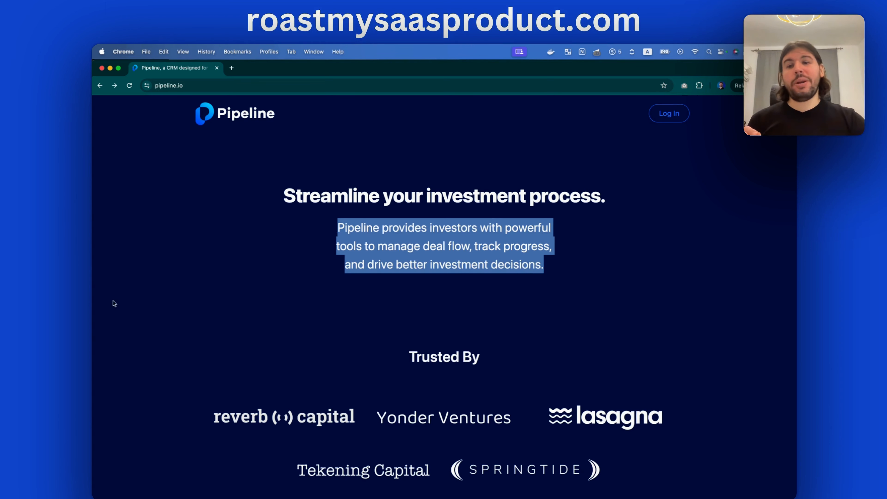
left_click(345, 245)
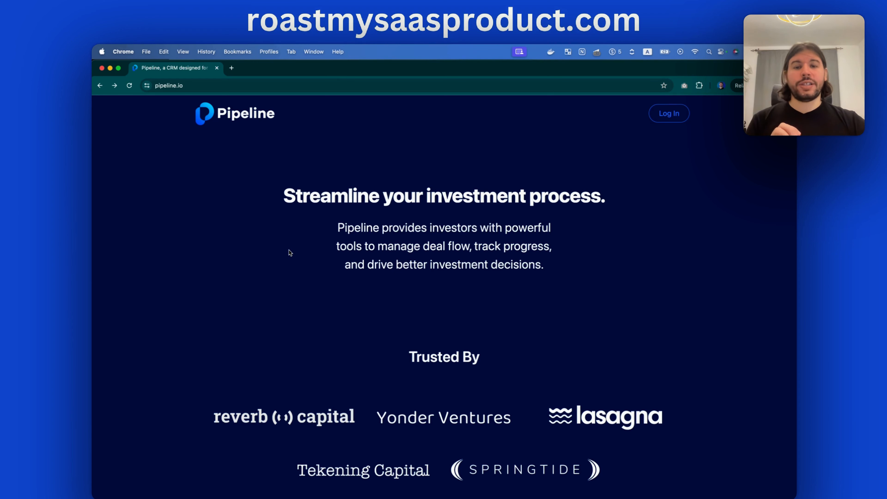
Scroll down past the Trusted By investor logos toward the waitlist form
scroll(458, 268, "down", 1)
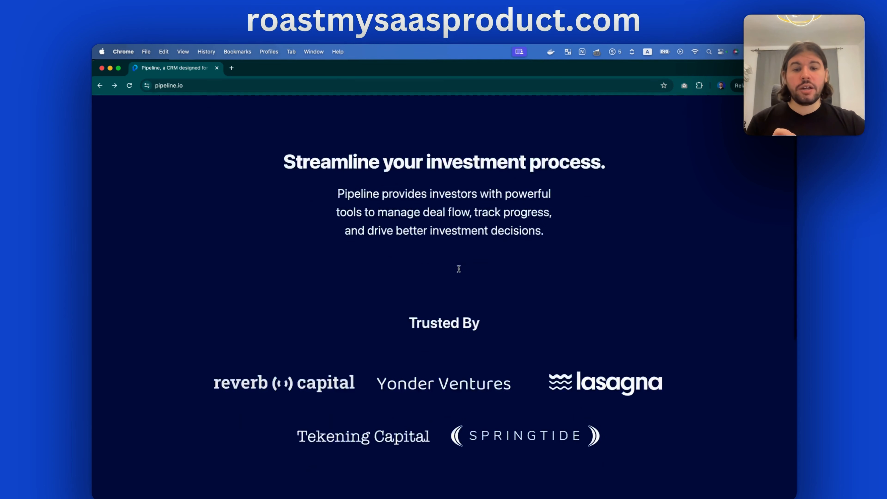
scroll(459, 269, "down", 3)
left_click_drag(422, 237, 513, 247)
scroll(512, 246, "down", 2)
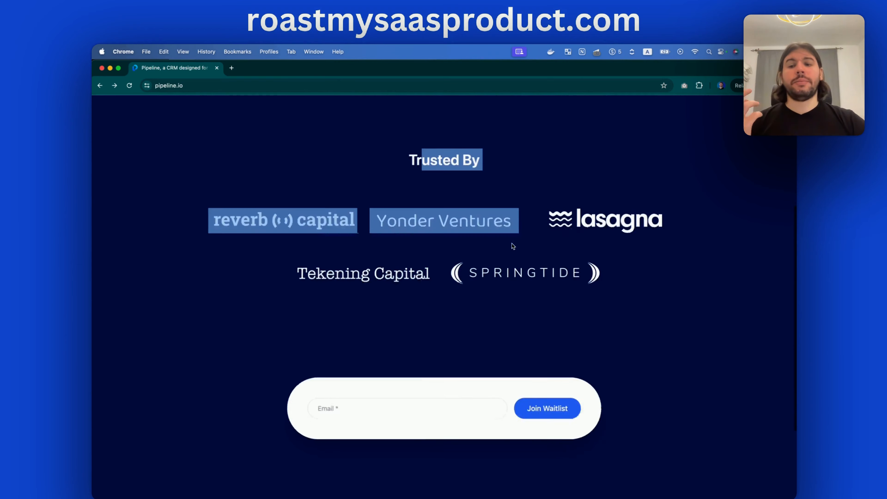
scroll(513, 246, "down", 3)
left_click(412, 243)
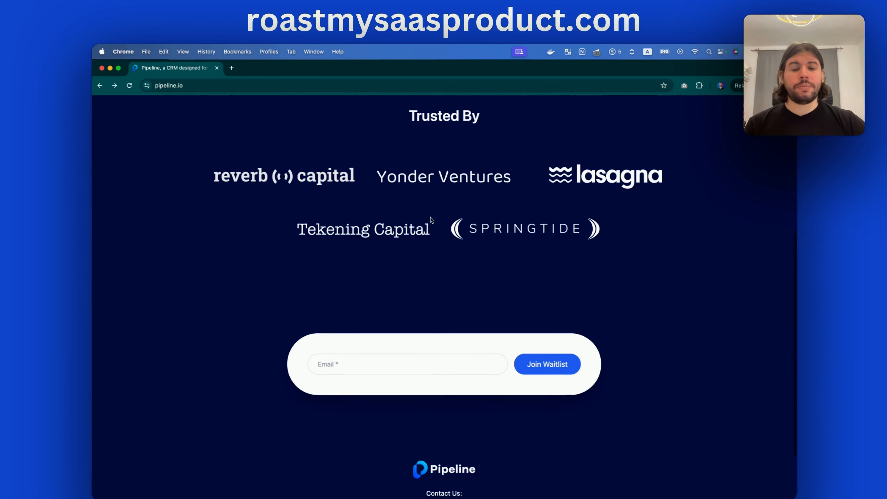
scroll(431, 220, "down", 5)
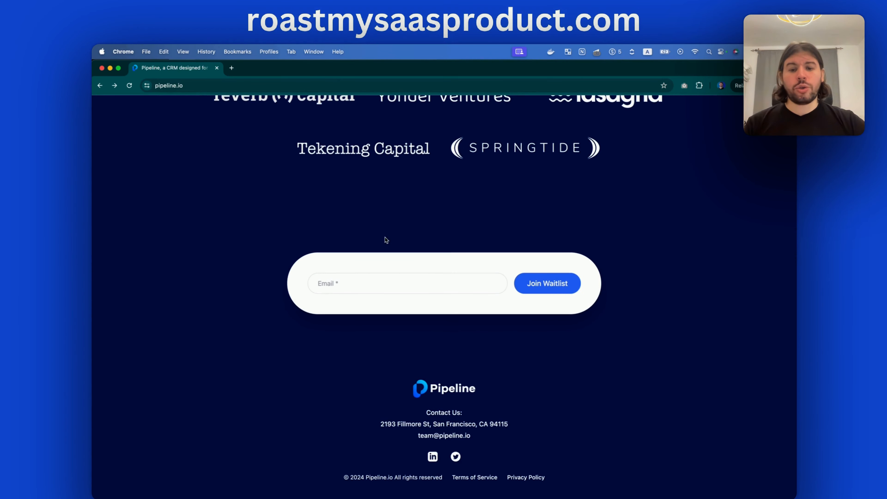
Highlight and clear the footer contact heading, address line and Pipeline logo
left_click_drag(426, 410, 511, 422)
left_click(504, 425)
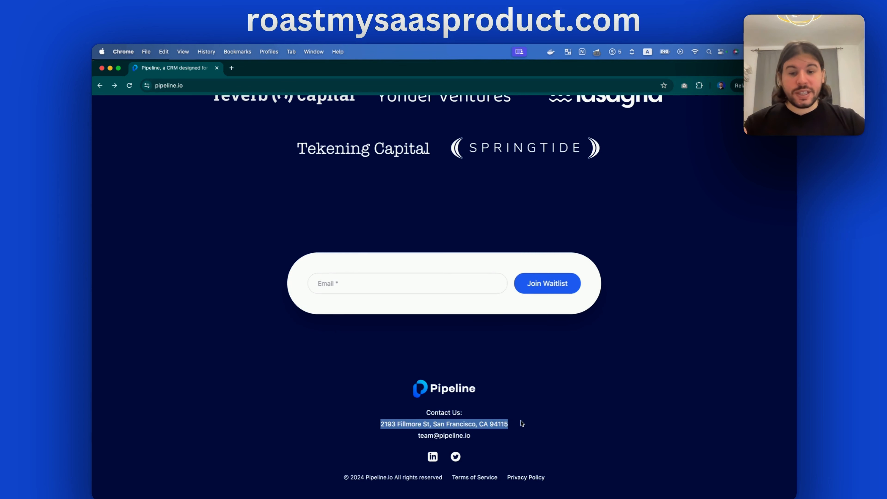
left_click(522, 423)
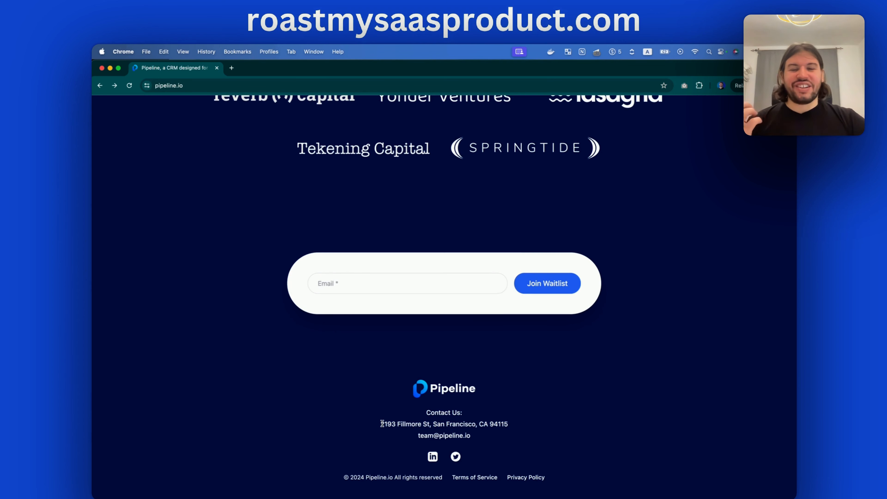
left_click_drag(380, 423, 525, 423)
left_click(545, 426)
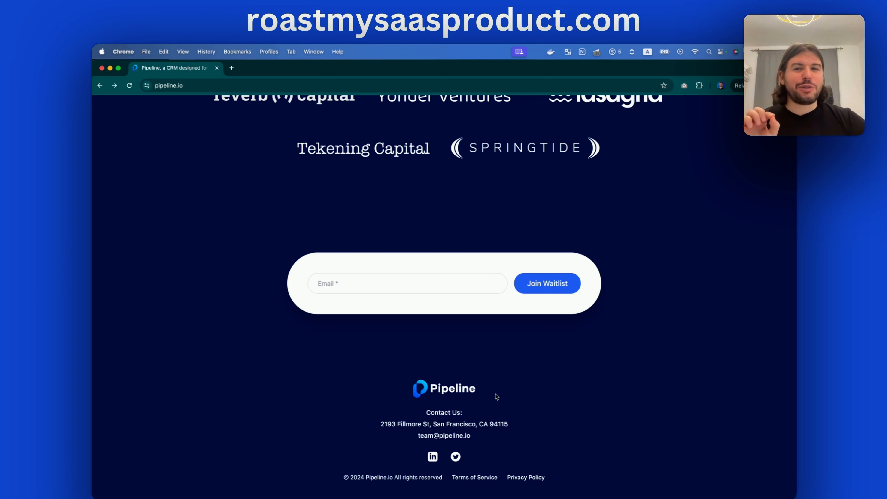
left_click_drag(493, 391, 390, 393)
left_click(387, 391)
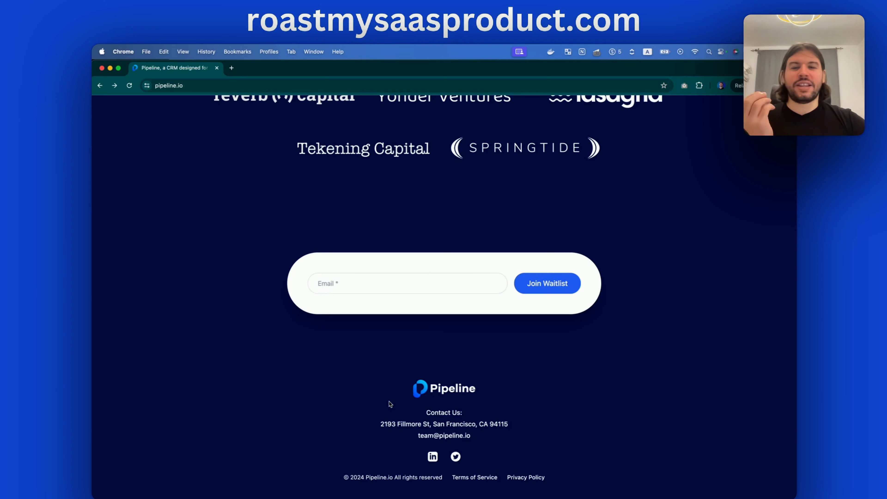
scroll(386, 386, "up", 7)
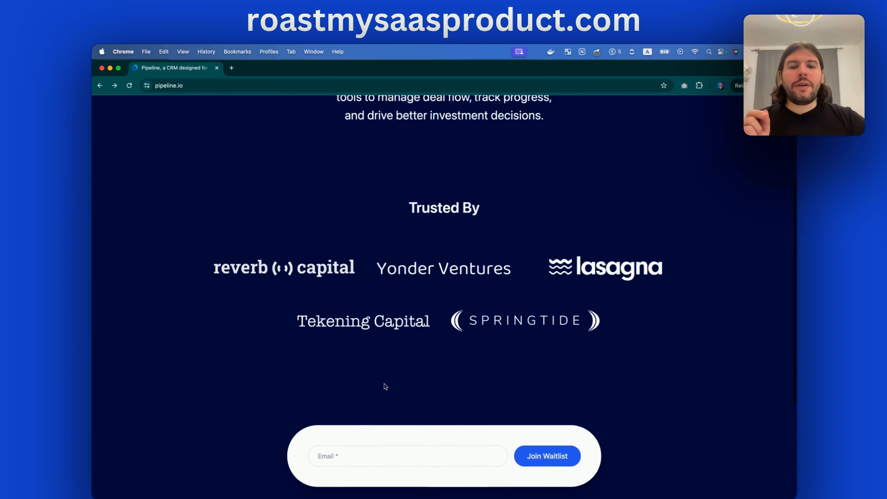
scroll(385, 385, "down", 7)
scroll(384, 383, "up", 7)
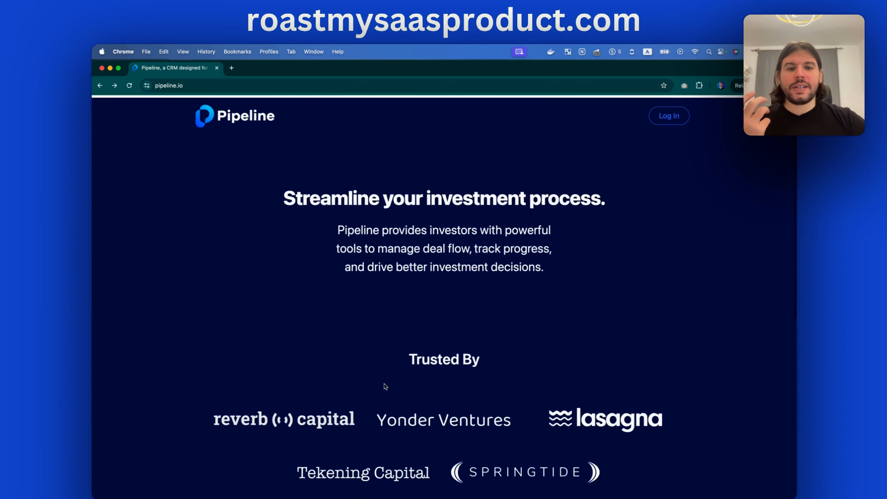
scroll(383, 383, "down", 7)
scroll(349, 355, "up", 2)
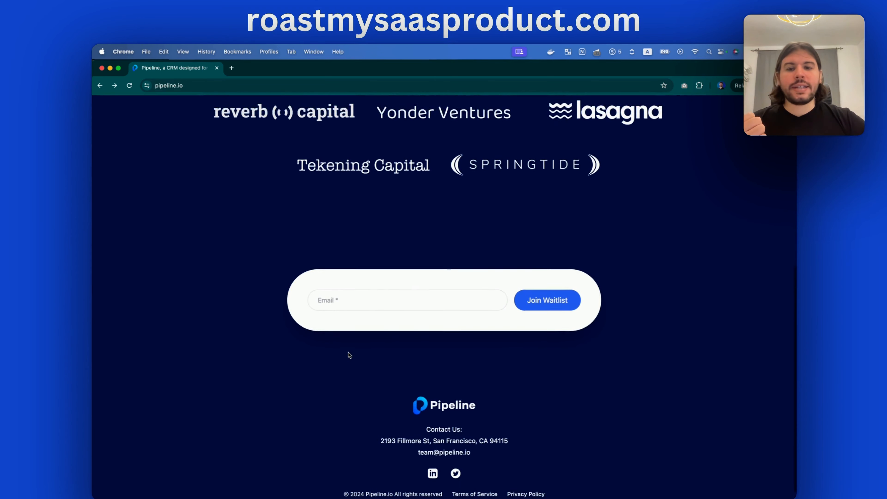
left_click(349, 328)
left_click(378, 281)
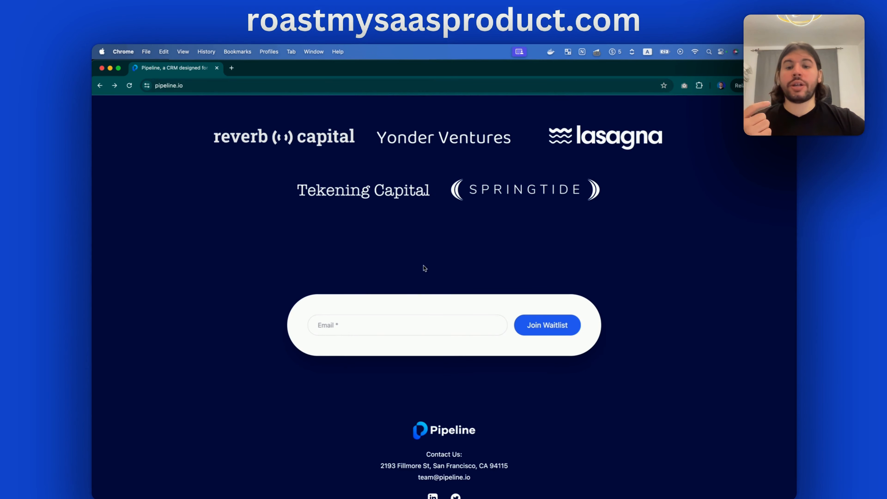
scroll(421, 268, "up", 6)
scroll(416, 195, "down", 4)
scroll(416, 194, "down", 4)
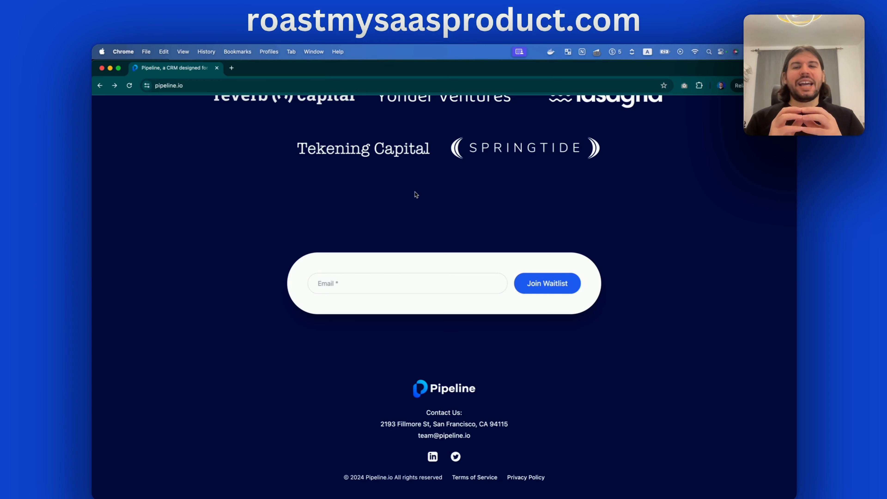
Focus the waitlist email field, then dismiss Chrome's autofill suggestions
left_click(336, 282)
scroll(404, 230, "up", 10)
left_click_drag(295, 196, 588, 268)
scroll(591, 264, "down", 10)
left_click(396, 287)
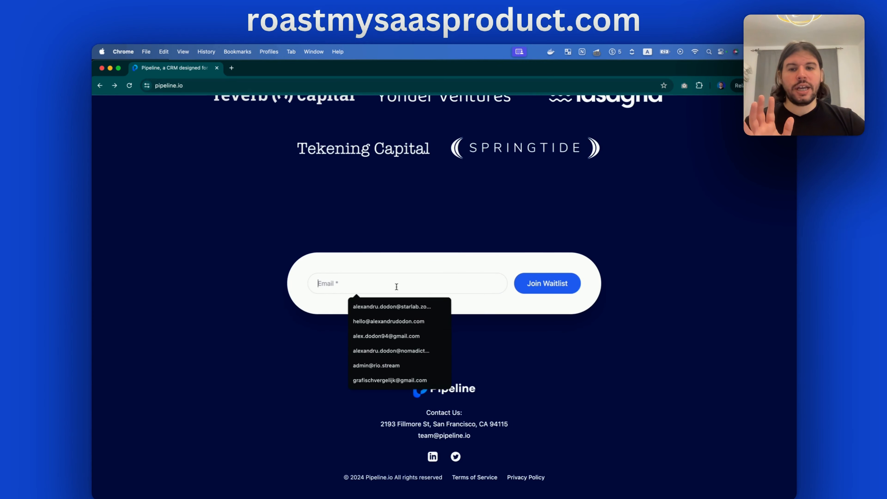
left_click(429, 228)
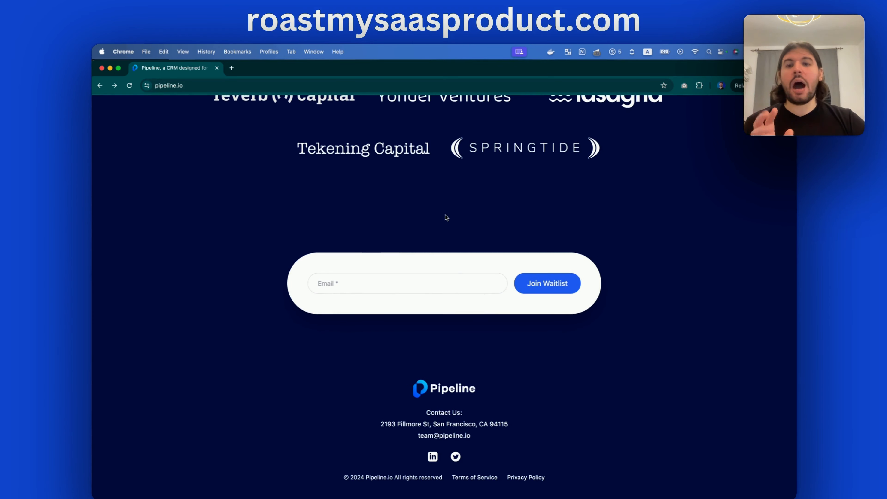
Scroll back up to the top of the landing page
scroll(446, 218, "up", 1)
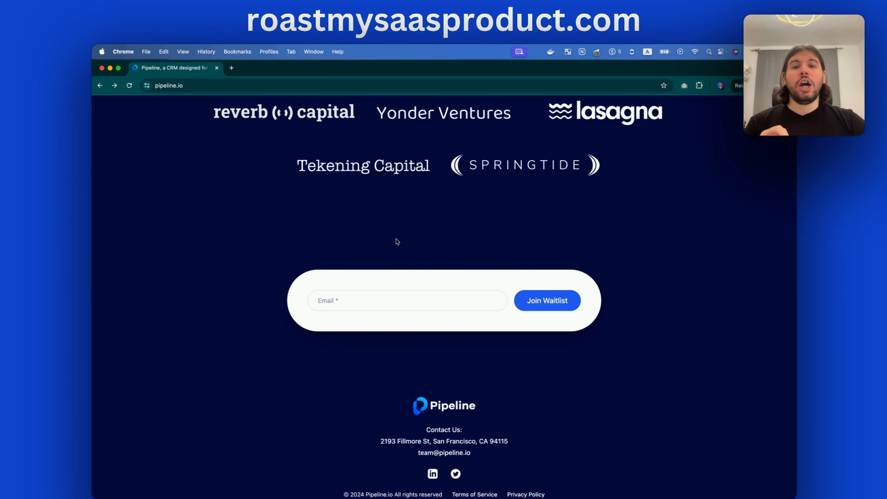
scroll(405, 241, "up", 3)
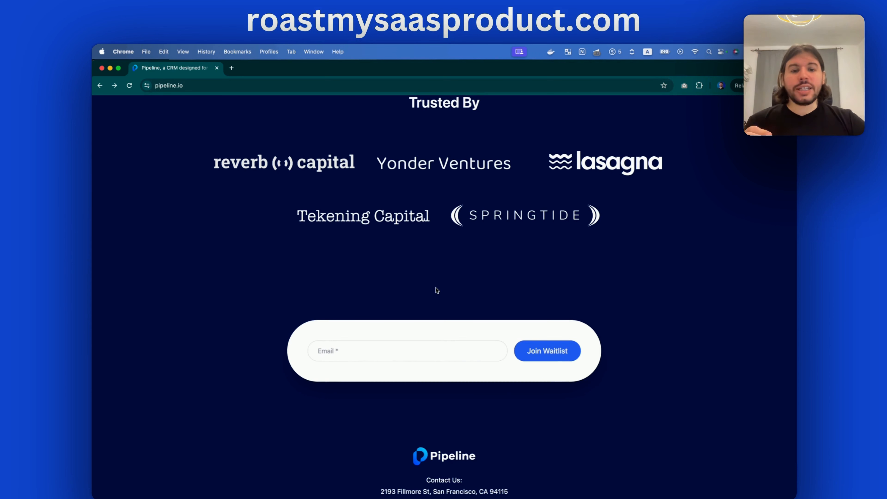
scroll(435, 287, "up", 15)
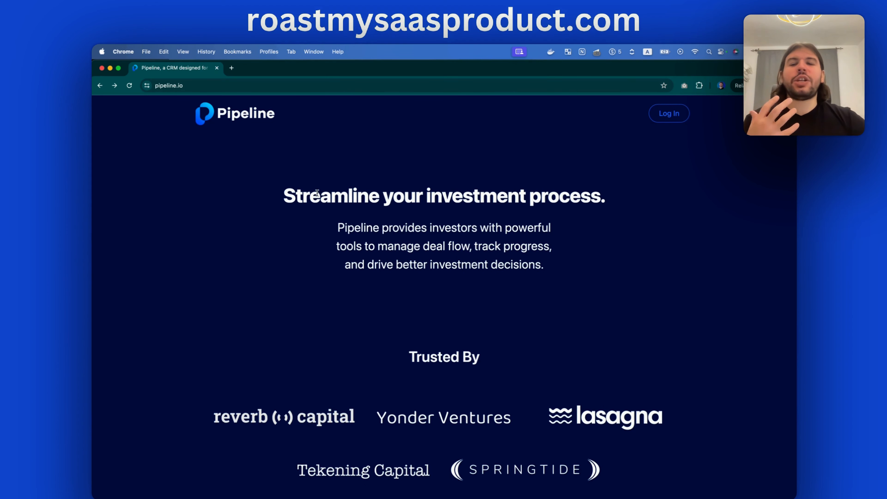
Highlight and clear portions of the 'Streamline your investment process.' headline
left_click_drag(318, 194, 506, 229)
left_click(610, 278)
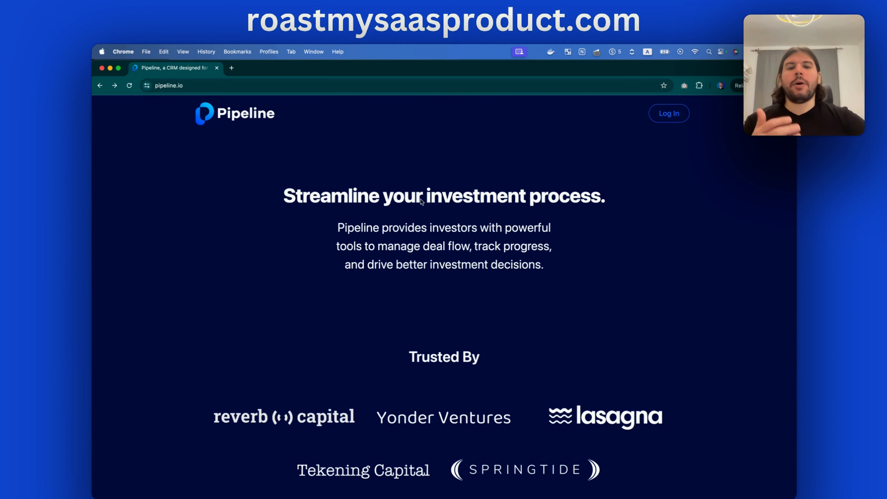
left_click_drag(305, 195, 322, 219)
left_click(617, 198)
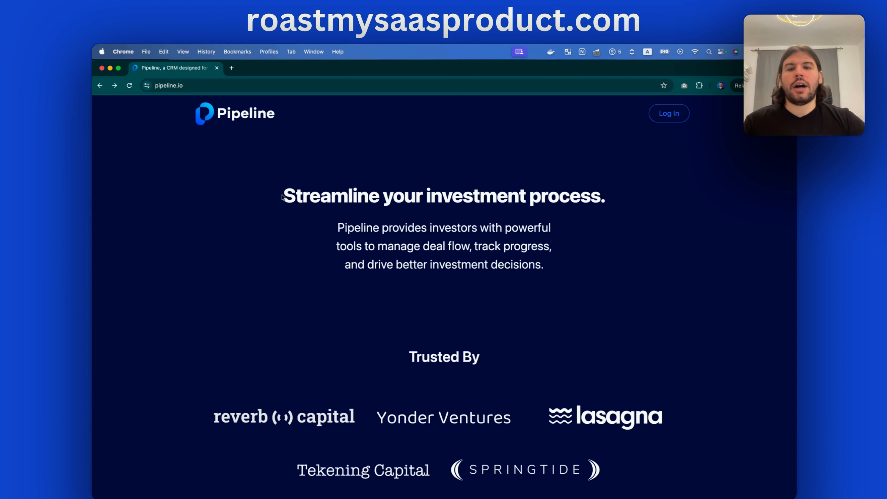
left_click_drag(277, 196, 637, 197)
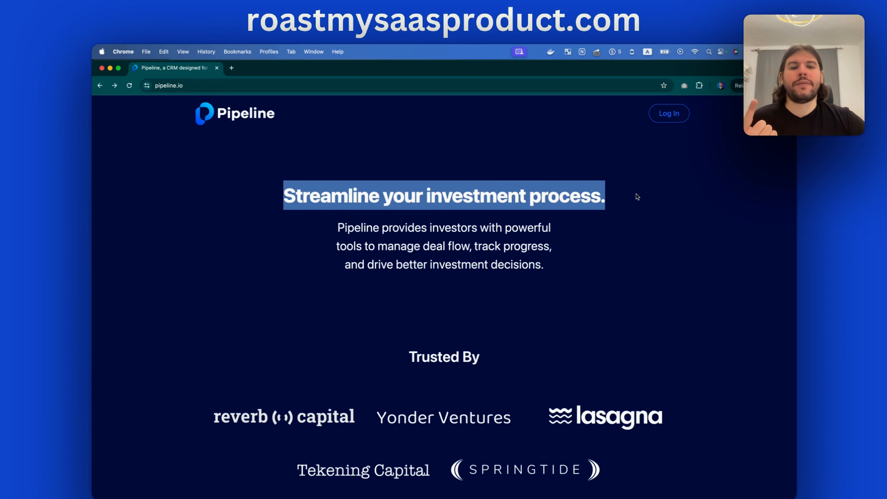
left_click(637, 196)
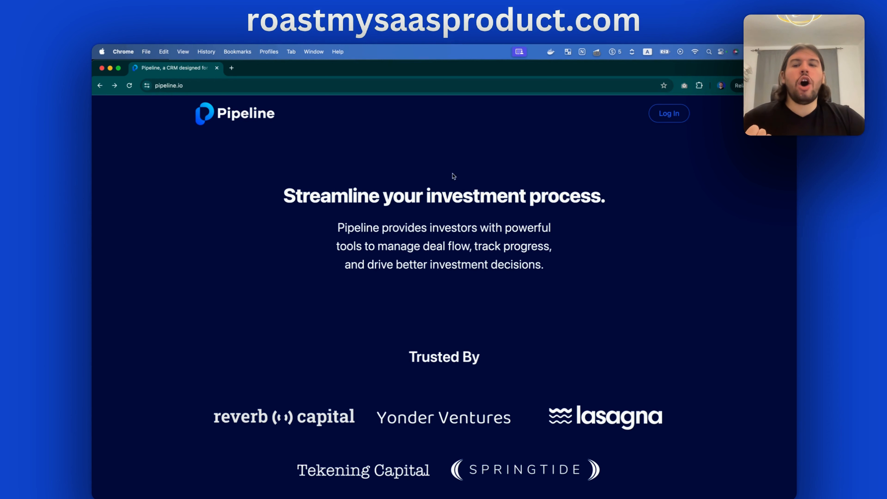
left_click_drag(283, 196, 648, 200)
left_click(649, 199)
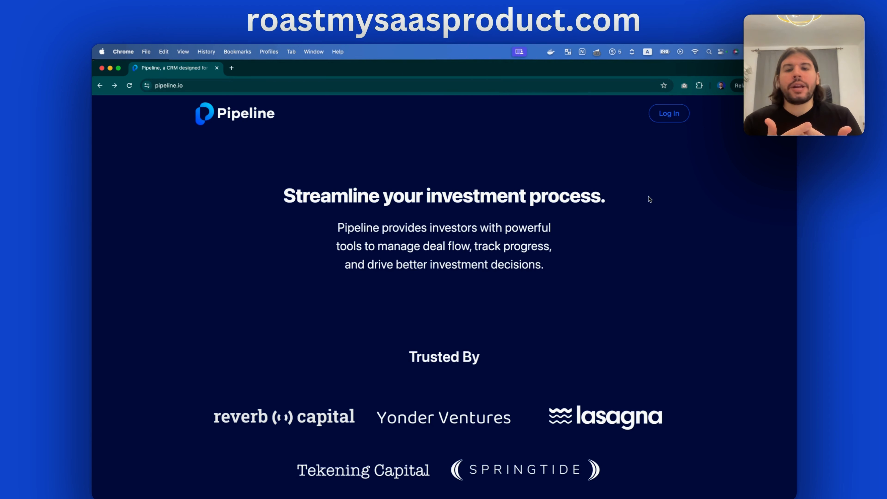
Highlight and clear tagline phrases like 'provides investors with' and 'powerful tools to manage deal flow'
left_click_drag(382, 231, 470, 250)
left_click(461, 249)
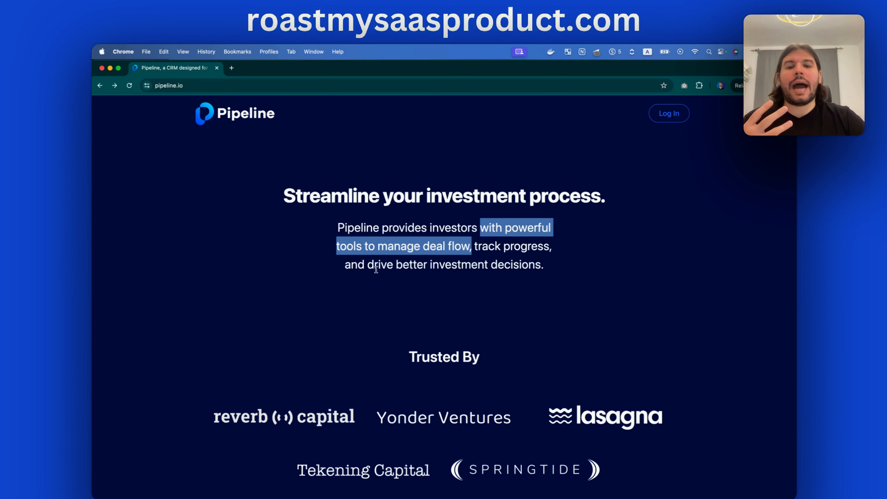
left_click_drag(365, 267, 568, 269)
left_click(568, 269)
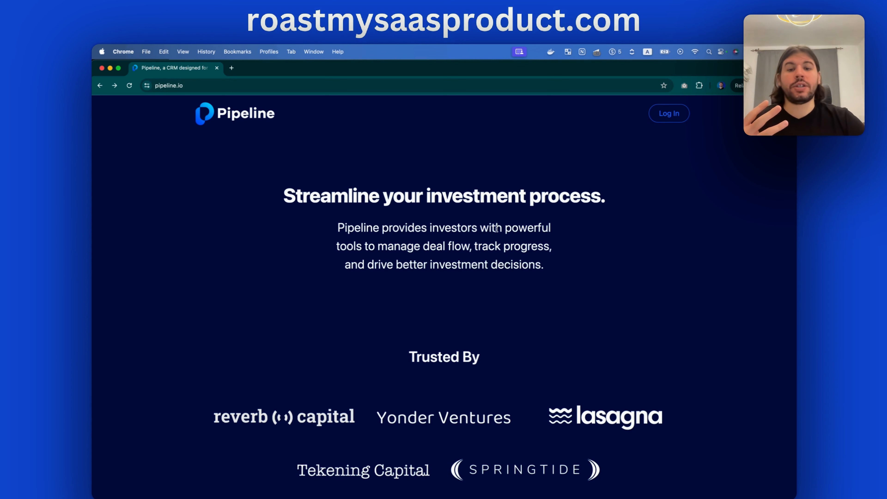
left_click_drag(422, 229, 532, 230)
left_click(527, 230)
left_click_drag(423, 271, 564, 269)
left_click(371, 270)
left_click(565, 270)
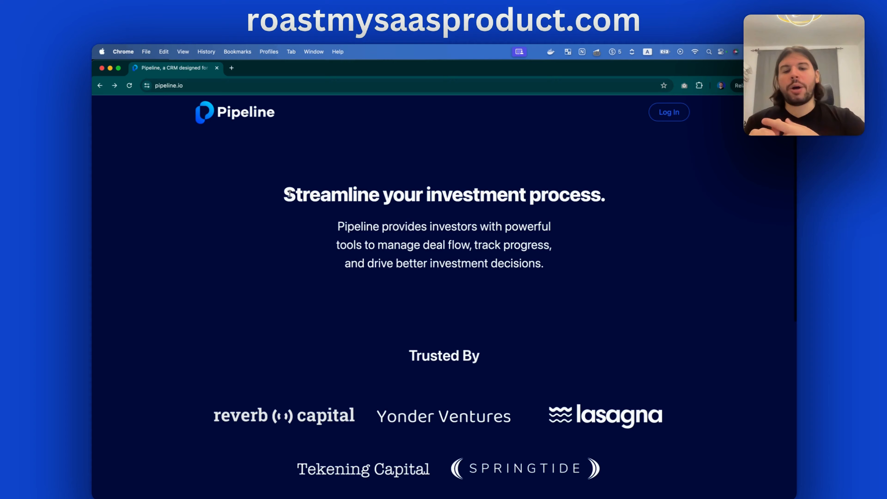
scroll(291, 195, "down", 10)
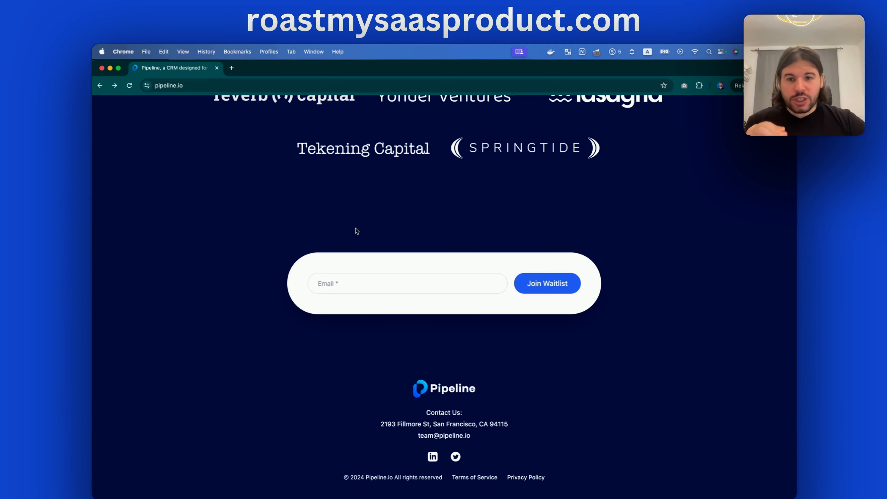
scroll(283, 285, "up", 10)
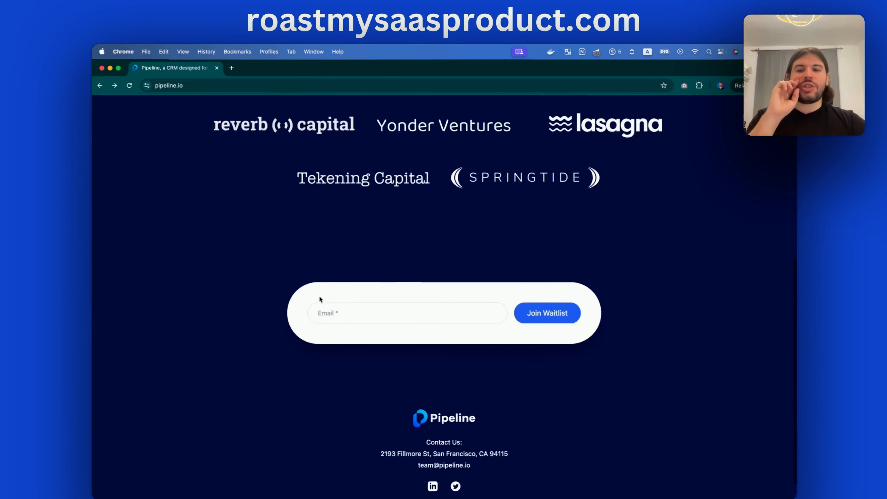
scroll(345, 260, "down", 10)
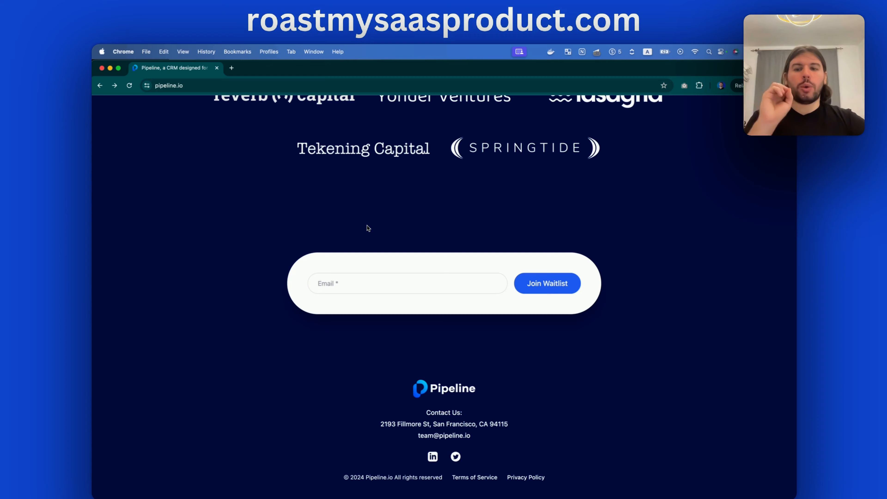
scroll(367, 226, "up", 10)
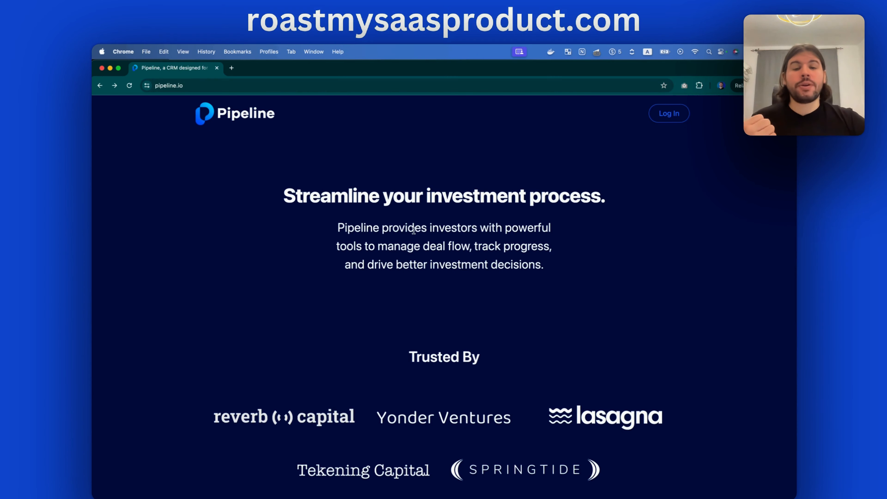
scroll(412, 234, "down", 7)
scroll(414, 234, "down", 2)
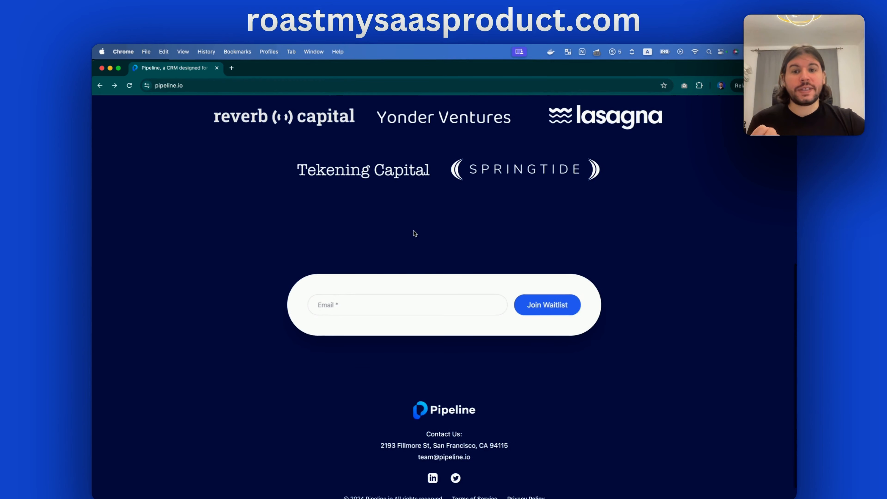
scroll(414, 238, "up", 2)
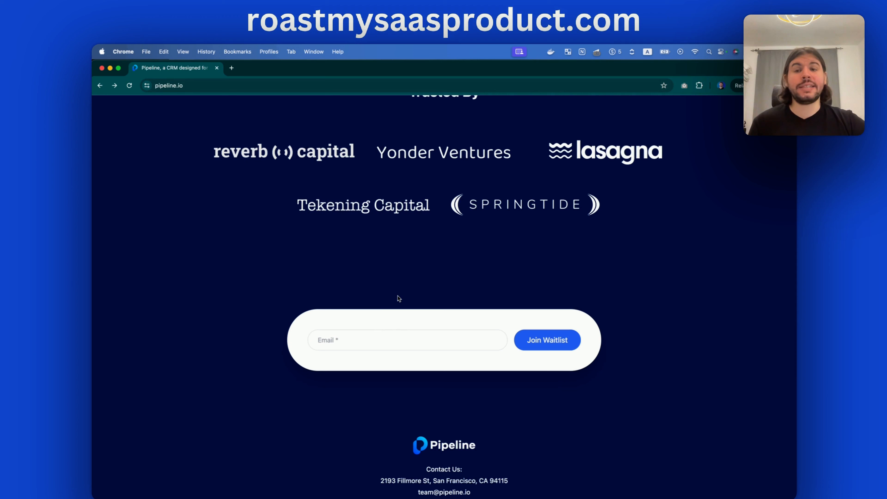
scroll(399, 298, "up", 3)
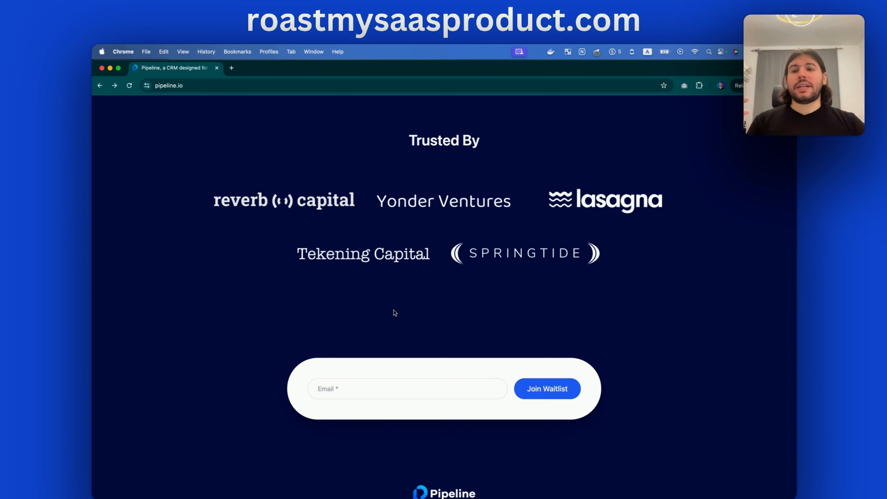
scroll(394, 311, "up", 10)
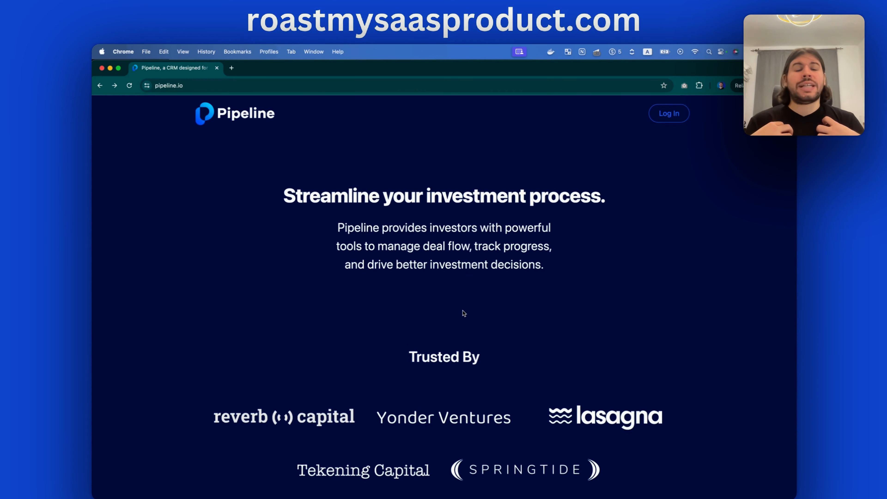
scroll(463, 313, "down", 10)
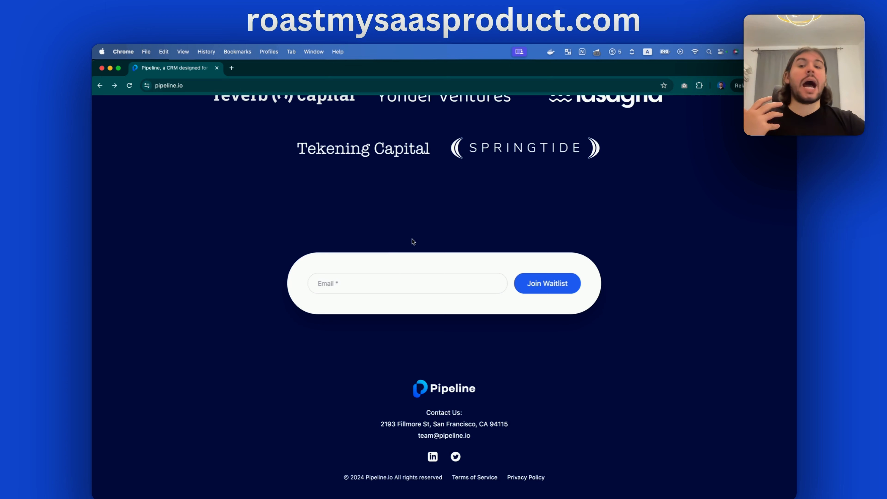
left_click(359, 282)
left_click(381, 247)
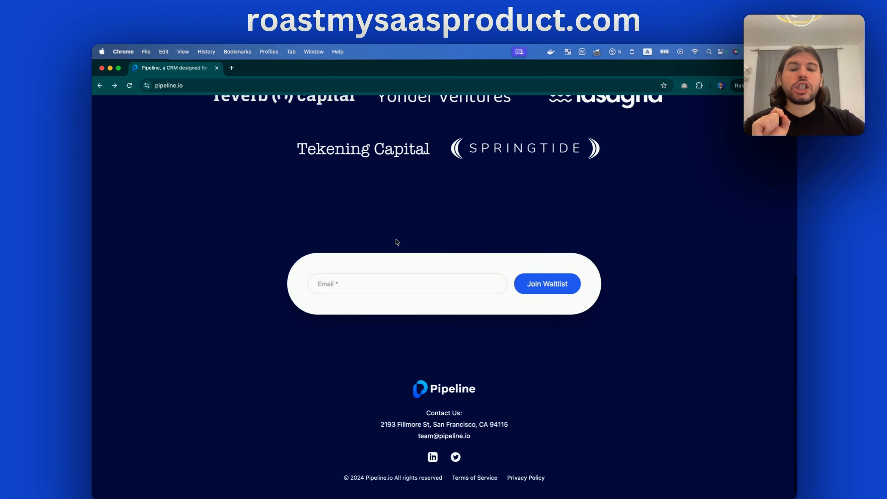
scroll(397, 242, "up", 10)
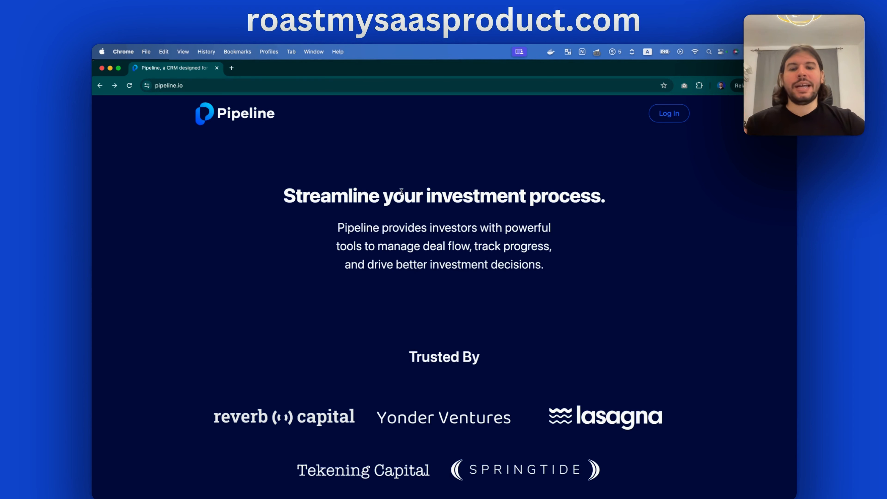
Scroll up and down the landing page to review its sections
scroll(401, 191, "down", 10)
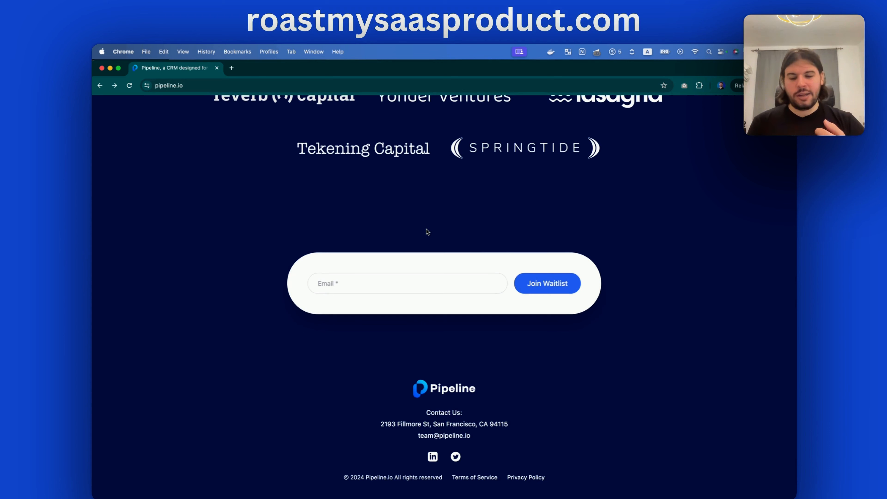
scroll(427, 231, "up", 10)
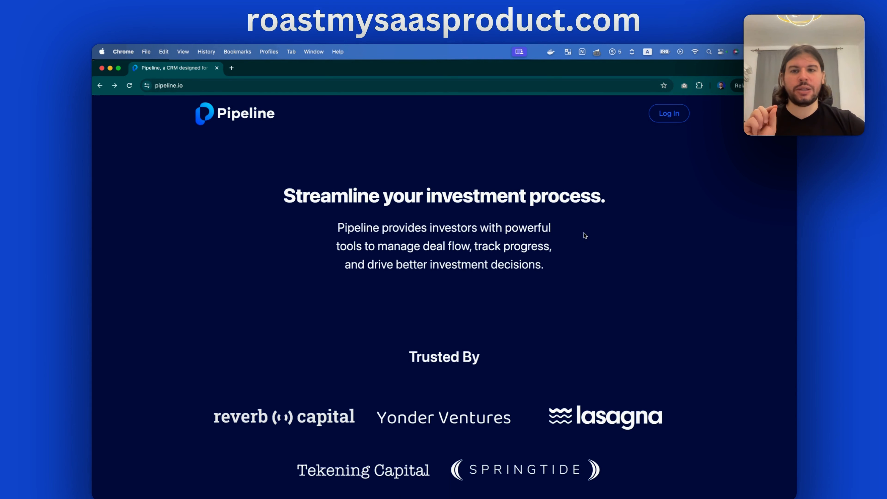
scroll(574, 231, "up", 1)
scroll(574, 231, "down", 10)
scroll(575, 231, "up", 10)
scroll(575, 231, "down", 10)
scroll(637, 212, "up", 10)
scroll(638, 211, "down", 3)
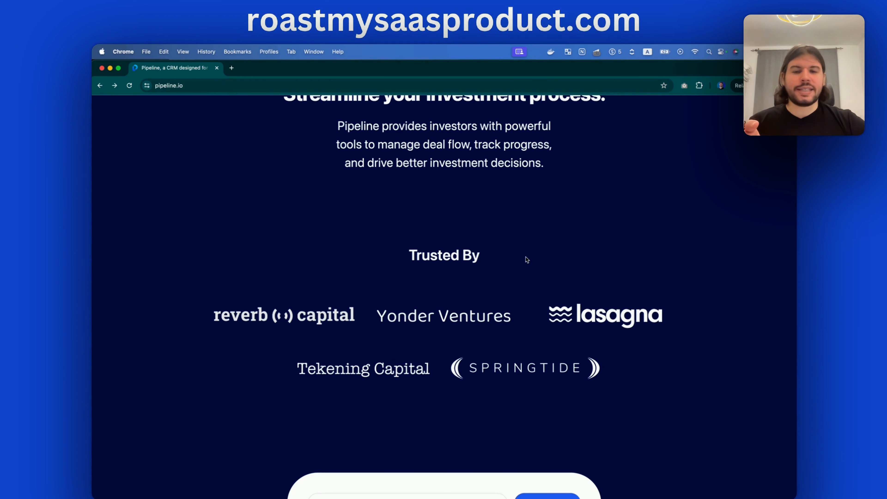
scroll(473, 257, "up", 2)
scroll(473, 257, "down", 8)
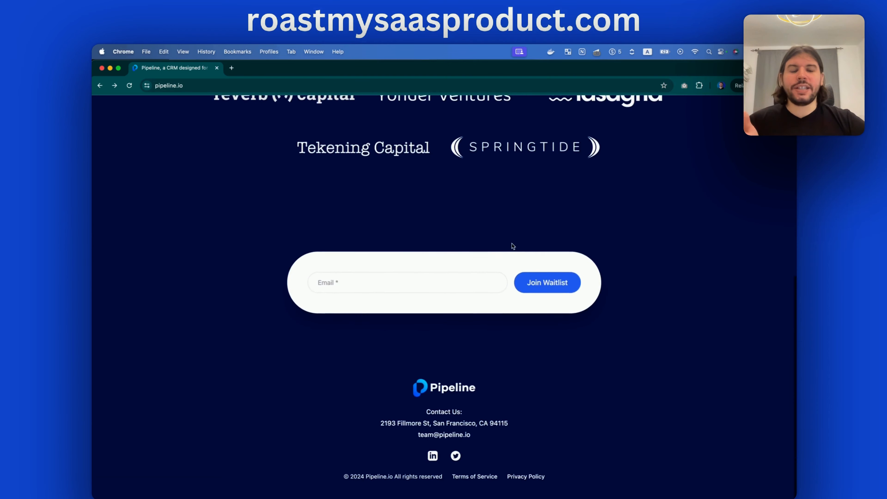
scroll(603, 231, "up", 8)
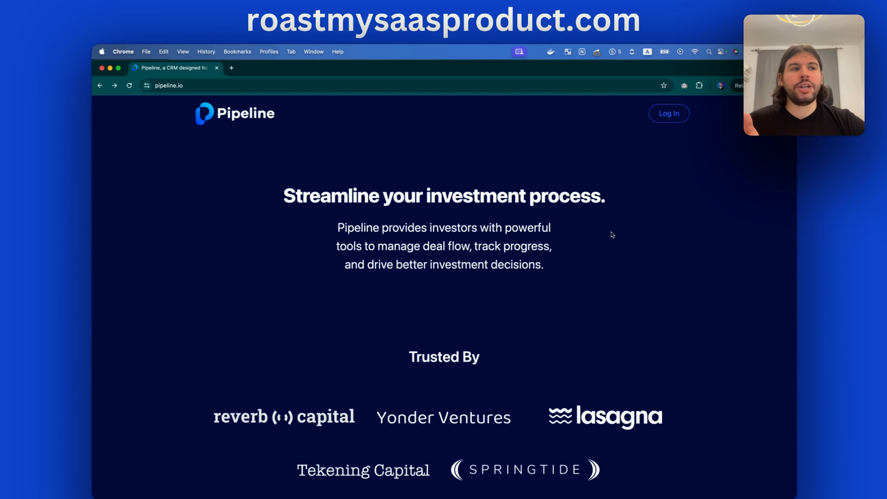
scroll(611, 235, "down", 1)
scroll(612, 235, "up", 1)
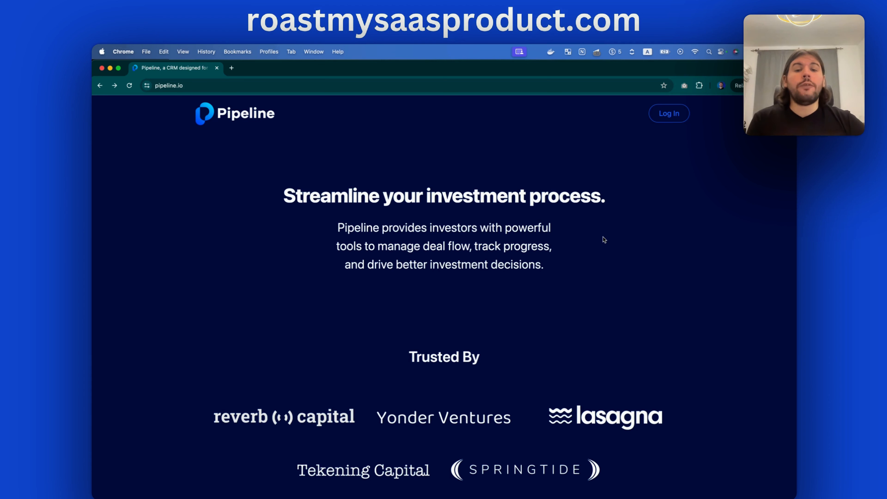
Select and clear some subtitle text, then go to the Log In page
left_click_drag(504, 227, 470, 249)
left_click(468, 246)
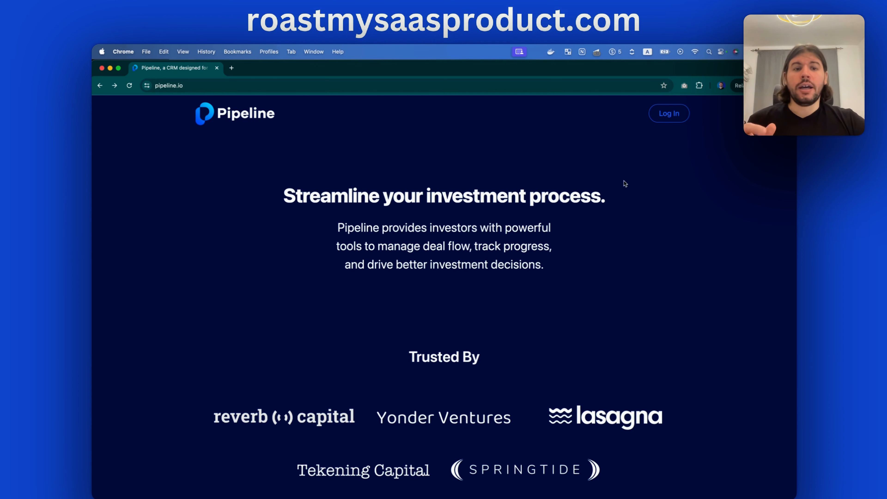
left_click(663, 122)
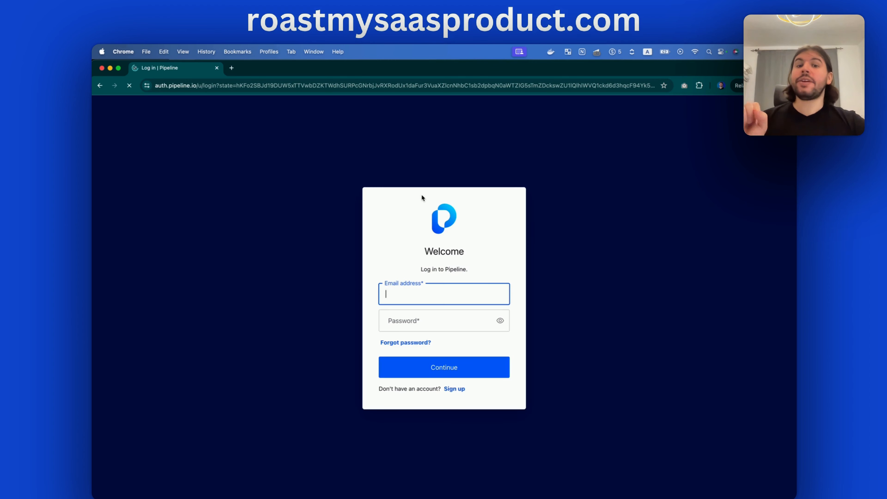
Switch to the sign-up form and autofill the saved email address
left_click(584, 287)
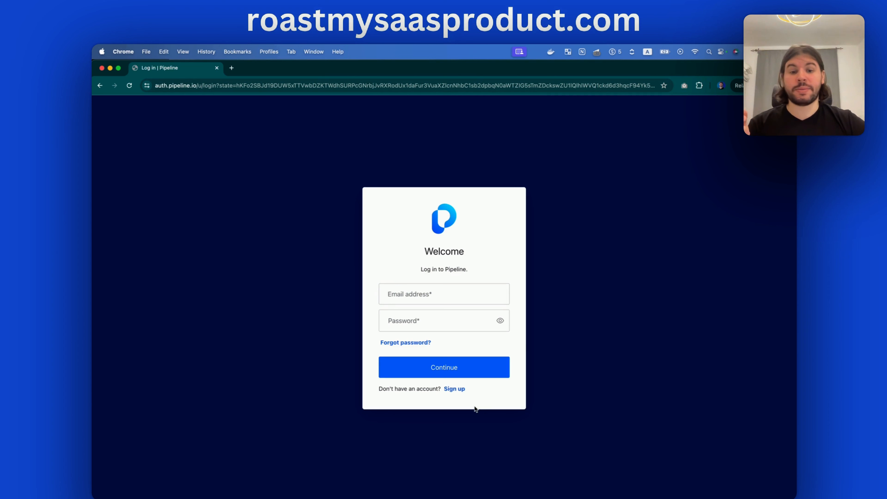
left_click_drag(393, 389, 426, 389)
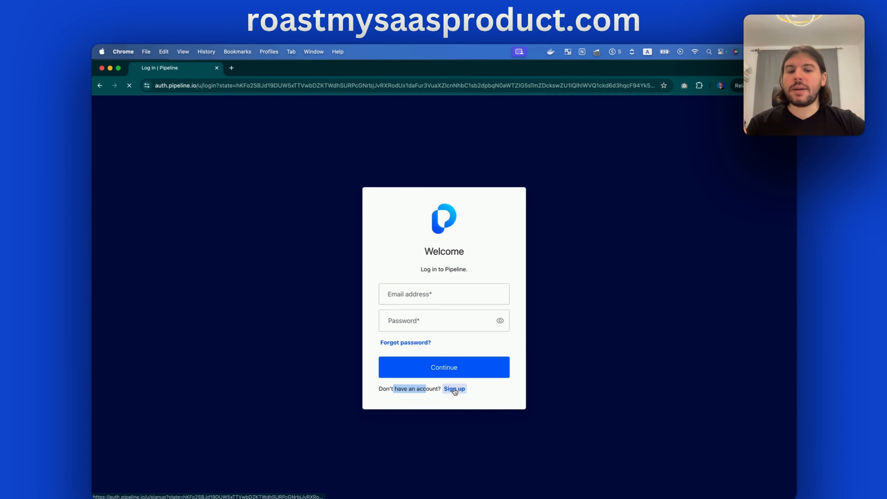
left_click(454, 389)
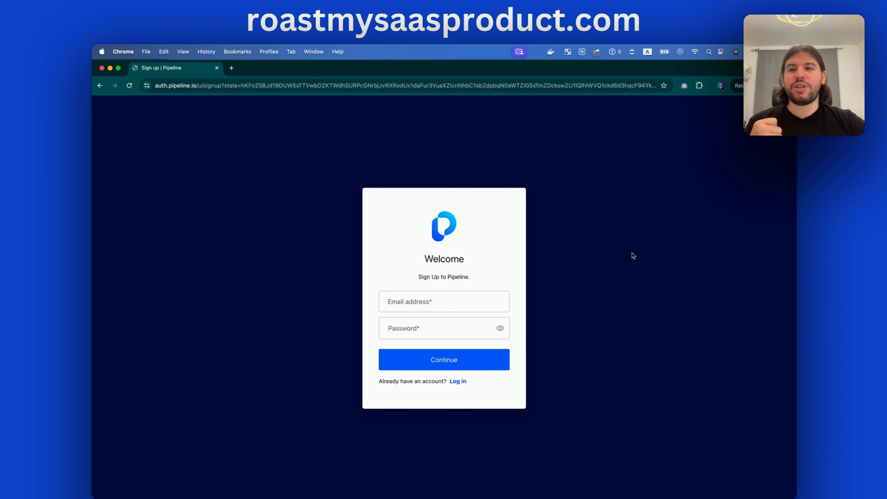
left_click(409, 305)
left_click(430, 325)
Use Chrome's suggested strong password, reveal it, append '$', copy it, and submit
left_click(413, 329)
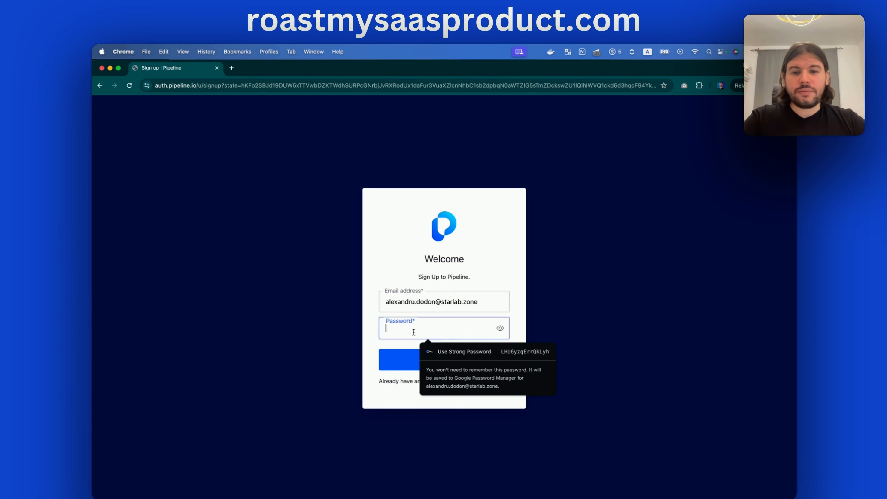
left_click(448, 345)
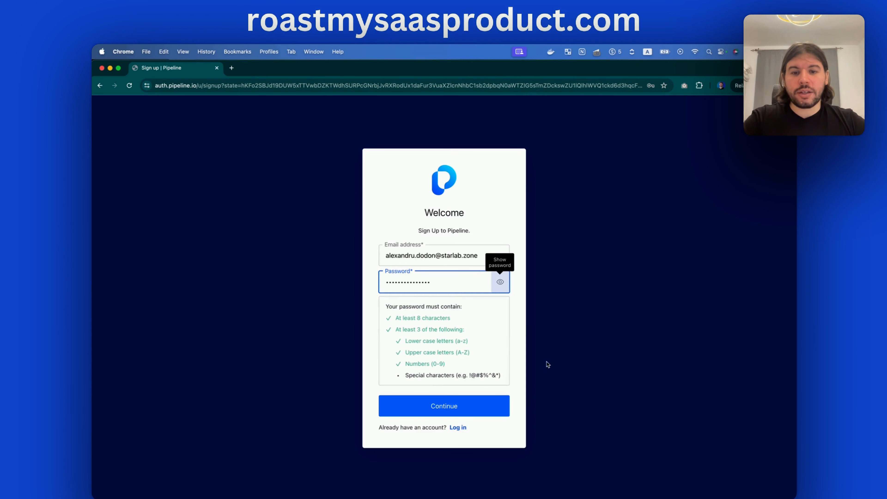
left_click(500, 282)
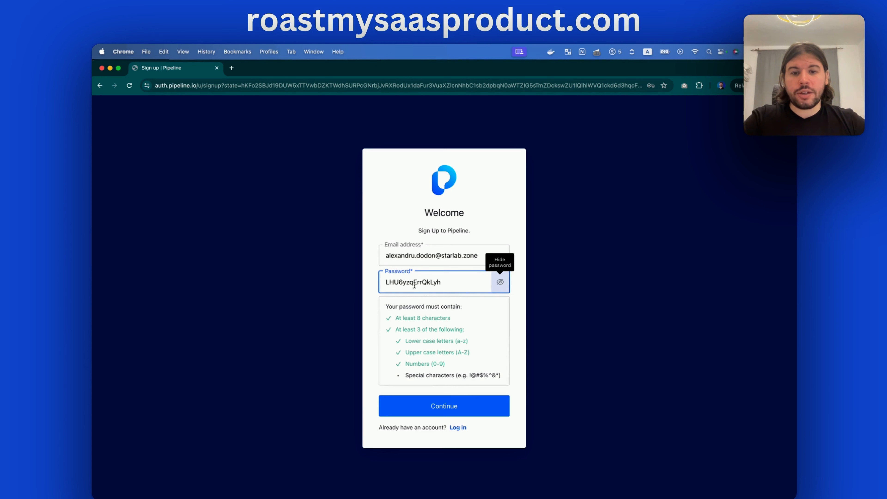
type("$")
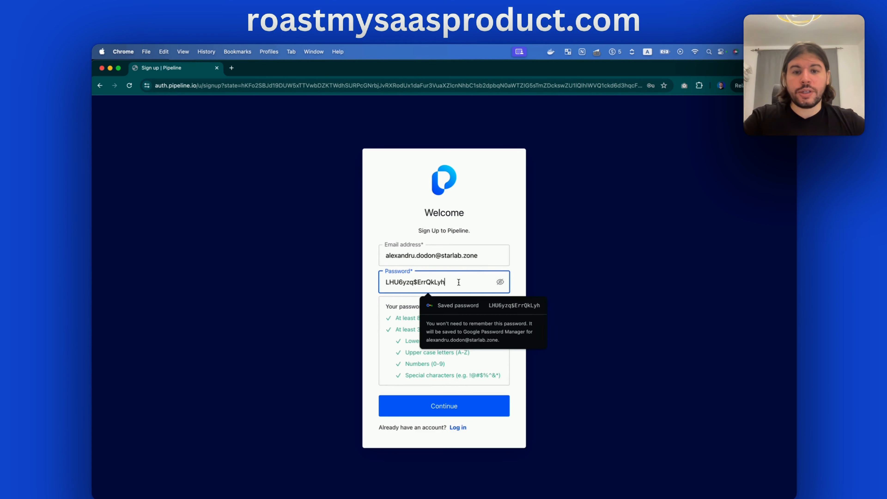
key("super+a")
key("super+c")
left_click(548, 255)
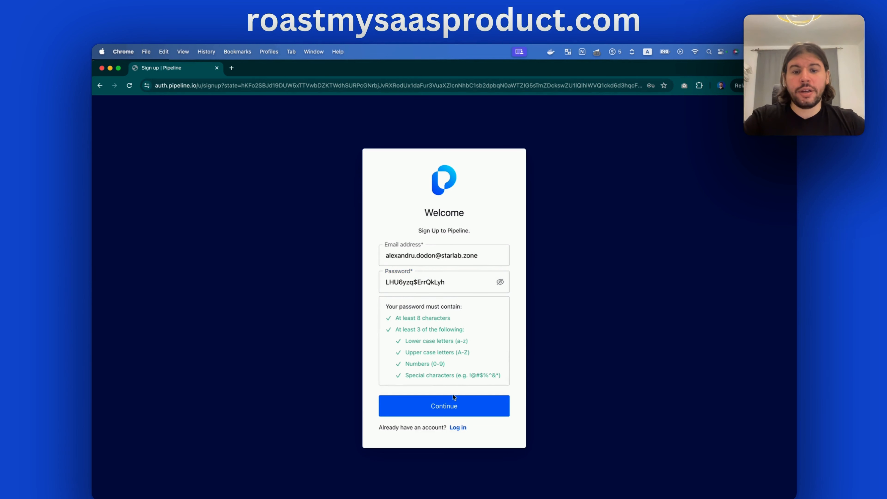
left_click(452, 402)
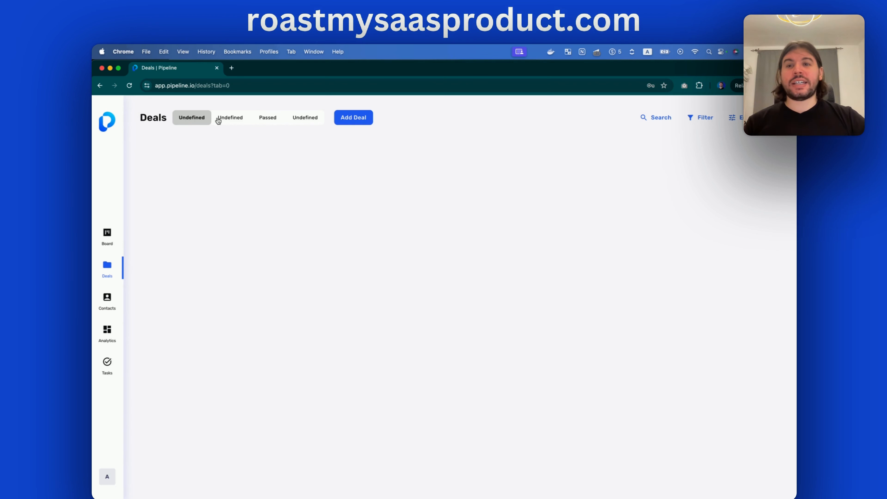
Switch to the fourth Undefined deals category, then back to the first
left_click(307, 120)
left_click(196, 120)
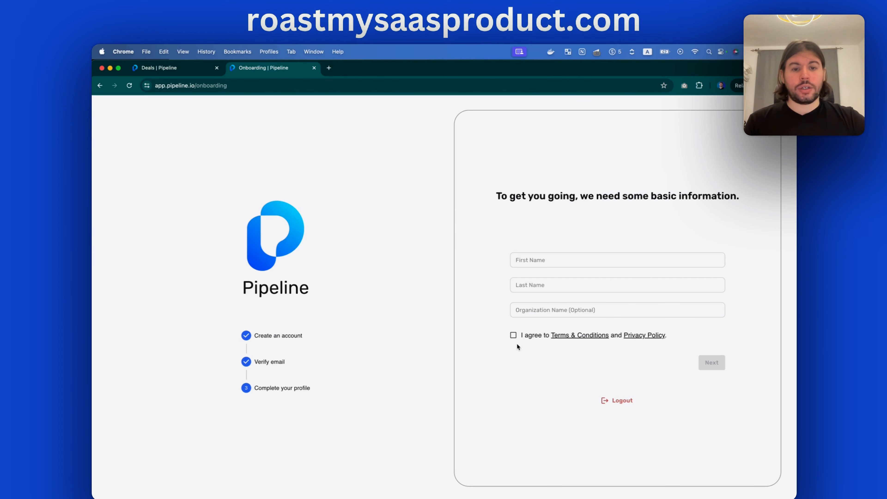
Tick the Terms & Conditions box, return to Deals and start adding a new deal
left_click(513, 336)
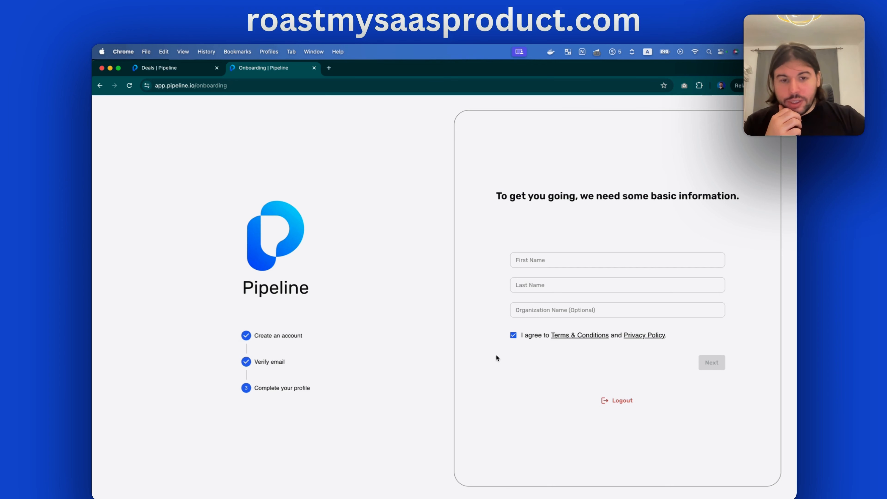
left_click(177, 68)
left_click(358, 121)
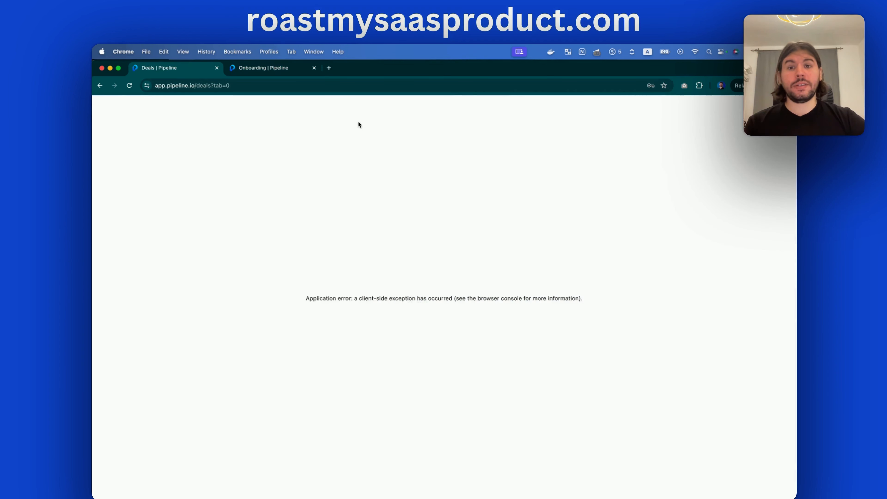
Go back twice from the error page, reload, and close the duplicate onboarding tab
left_click(101, 86)
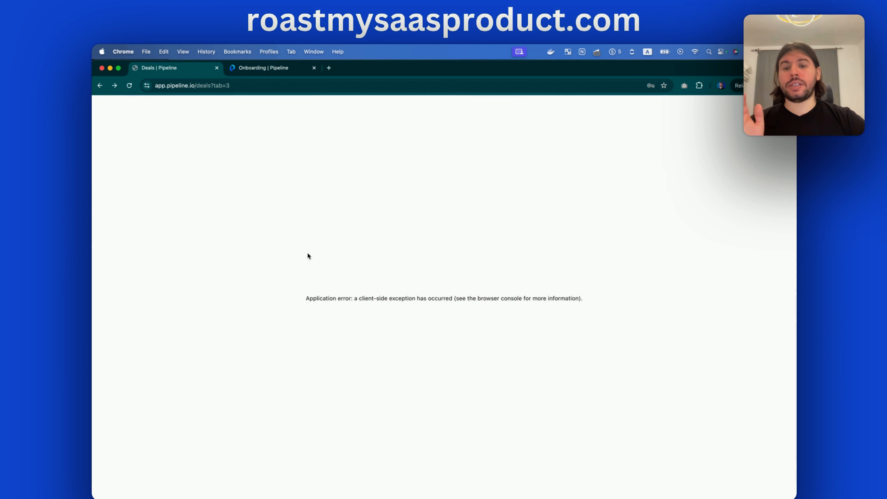
left_click(98, 86)
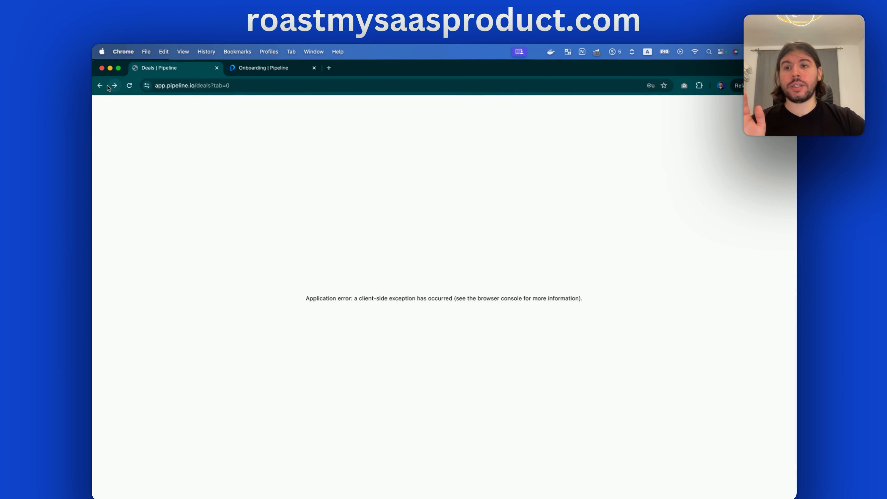
left_click(99, 85)
left_click(131, 86)
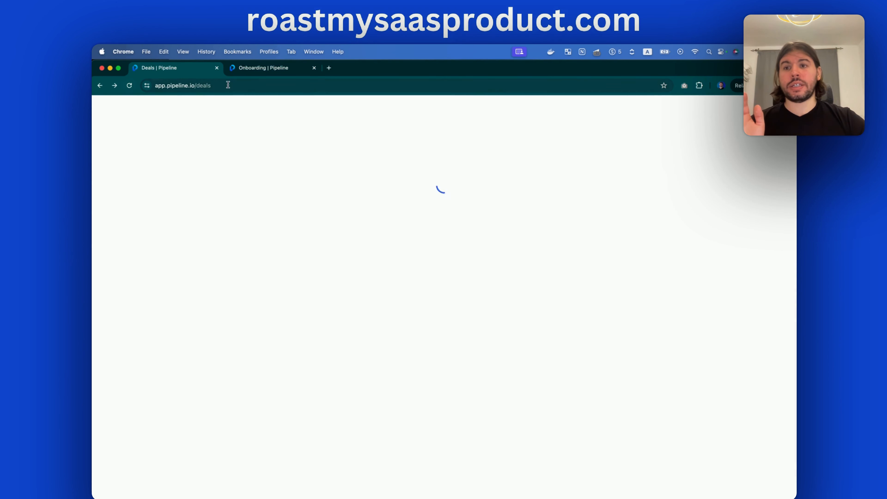
left_click(313, 68)
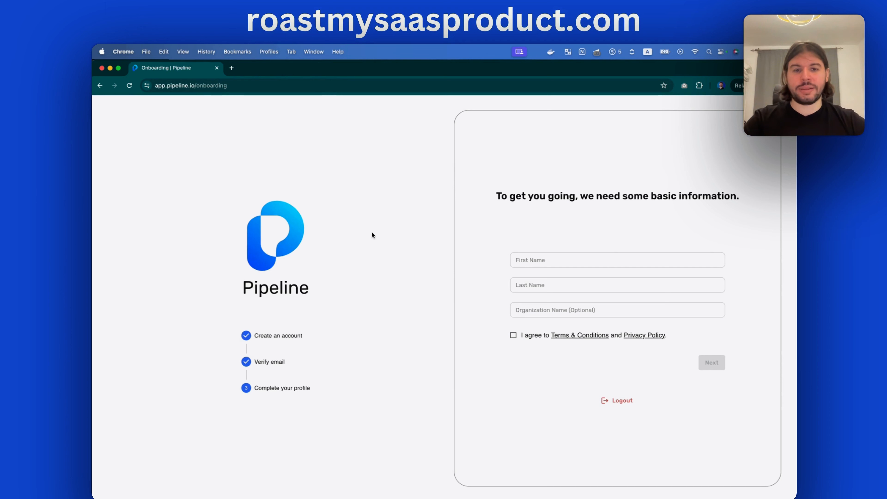
Enter the user's first and last name, organization 'Starlab Zone', accept the terms, and submit
left_click(541, 261)
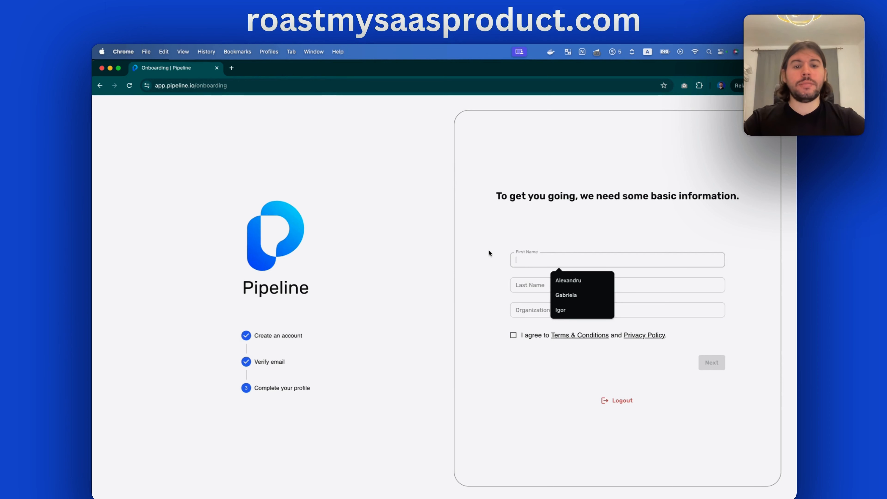
key("Tab")
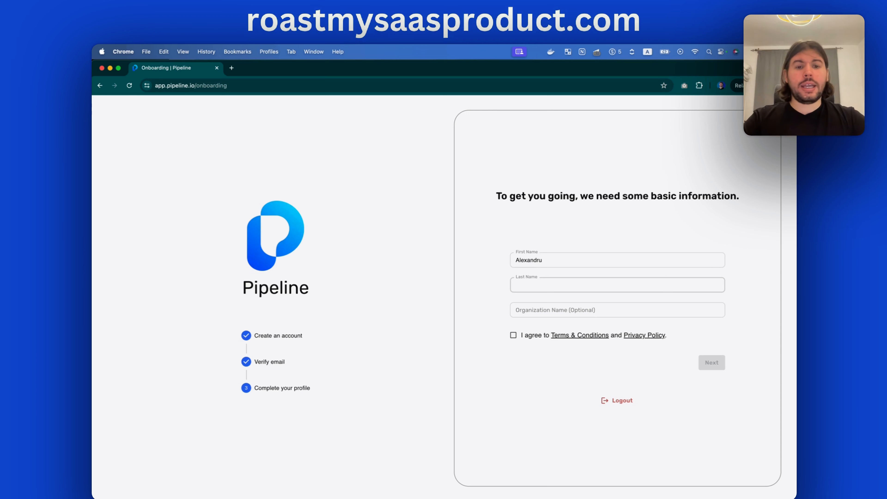
key("Tab")
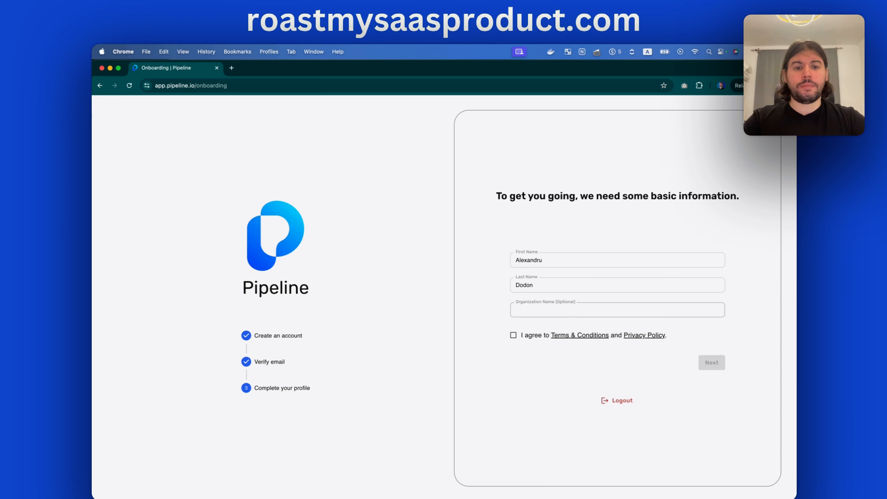
type("Starlab Zone")
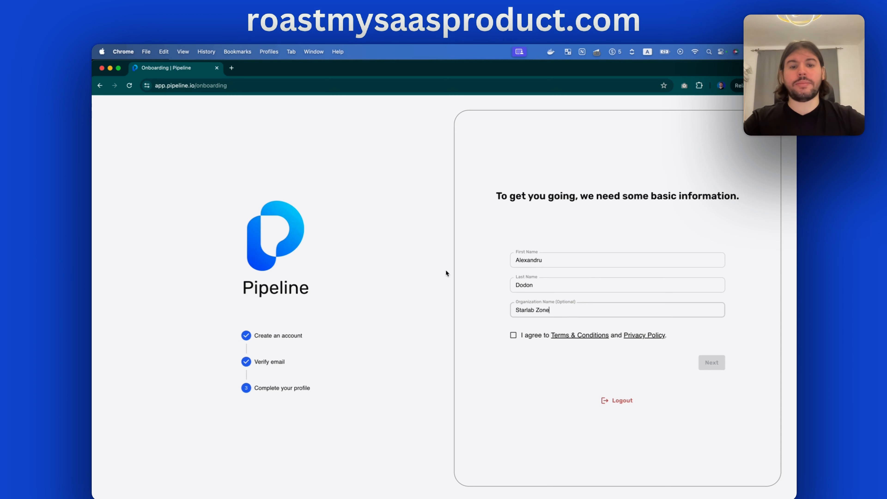
left_click(513, 335)
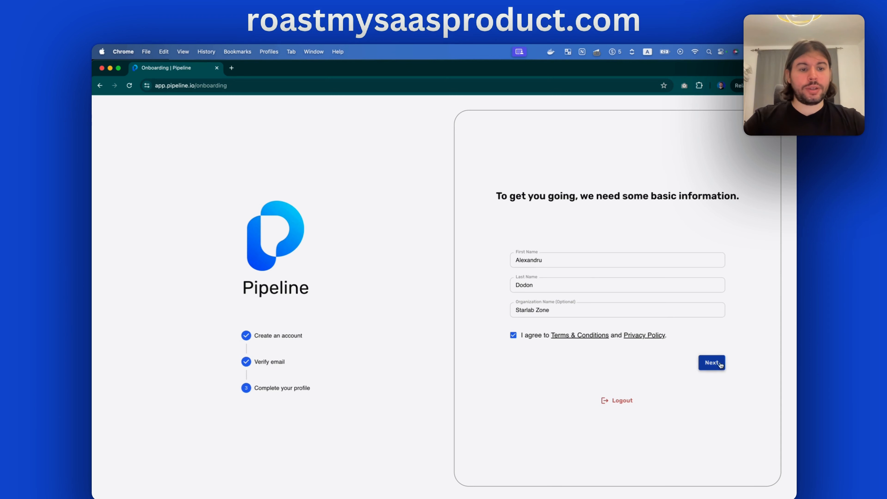
left_click(712, 364)
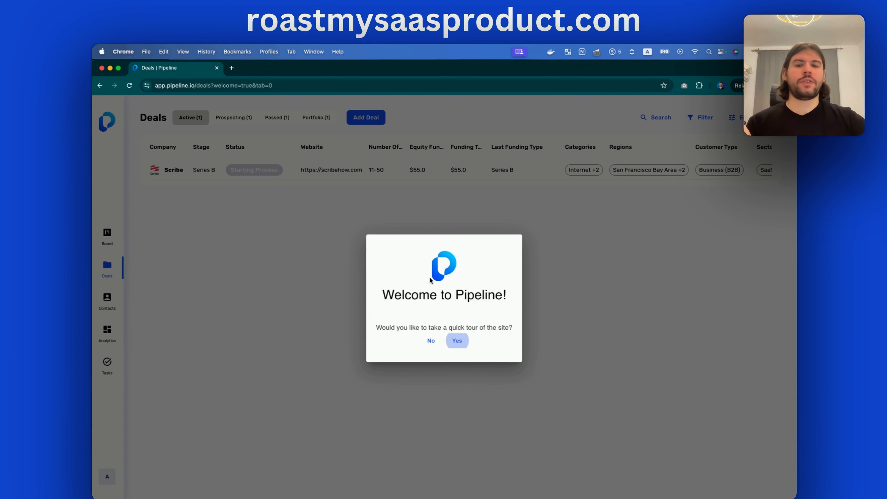
left_click_drag(395, 295, 468, 296)
left_click(468, 297)
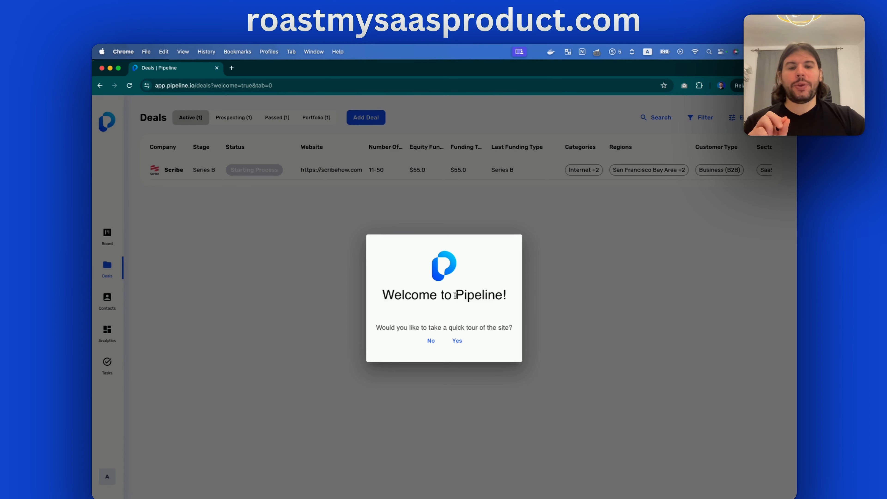
left_click_drag(455, 293, 508, 295)
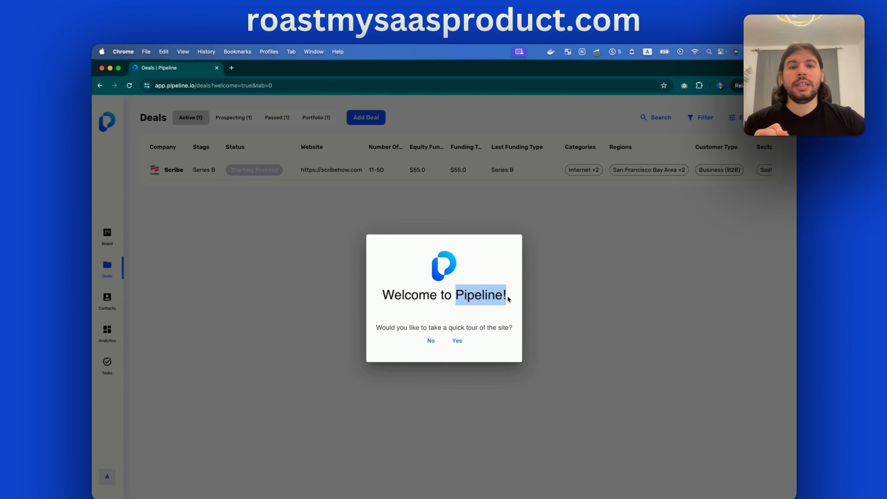
left_click(510, 299)
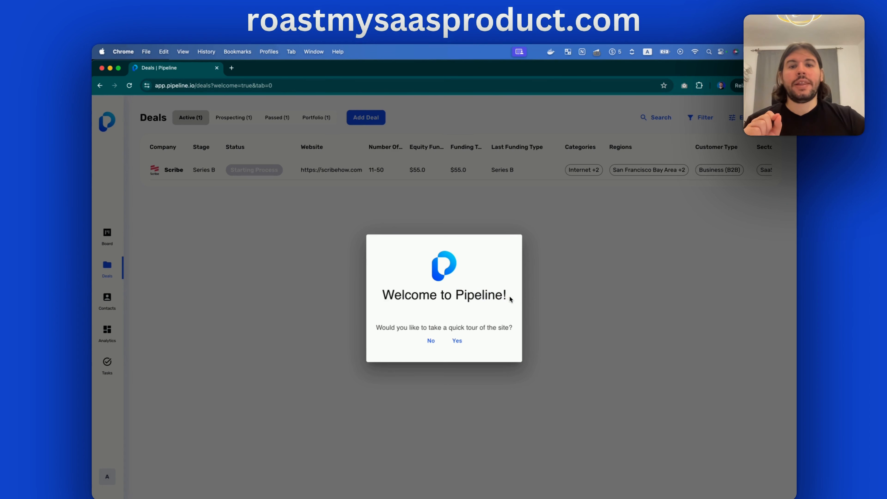
Accept the quick tour, advance through its three tooltips, and close it at the end
left_click(458, 343)
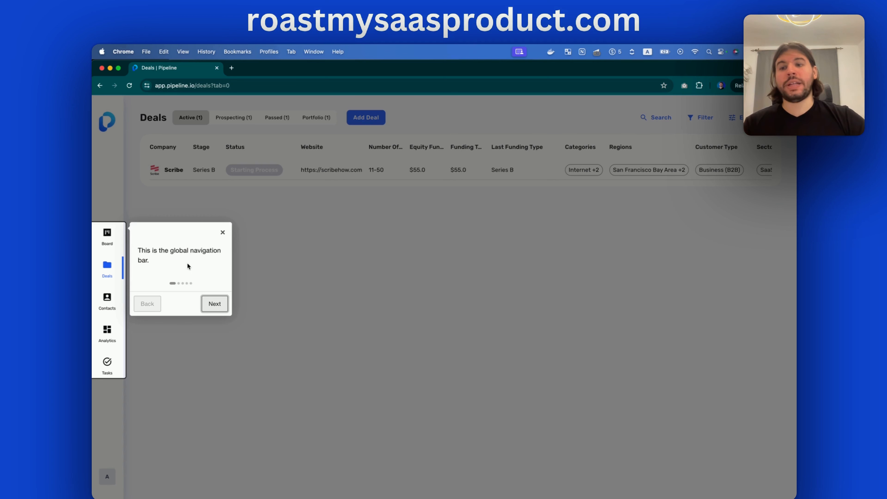
left_click(213, 306)
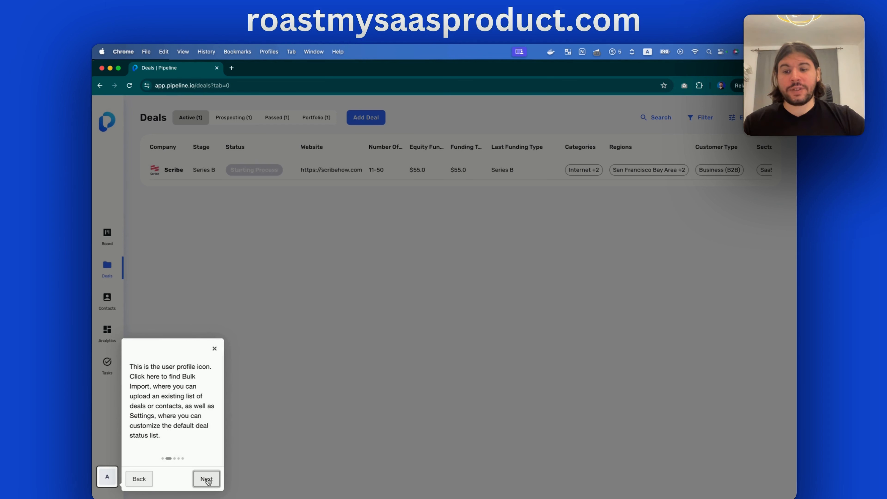
left_click(207, 479)
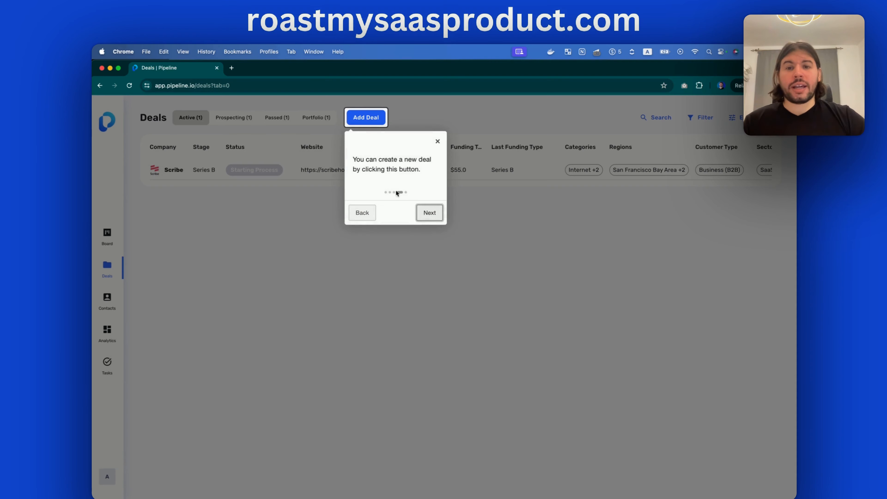
left_click(429, 213)
left_click(739, 310)
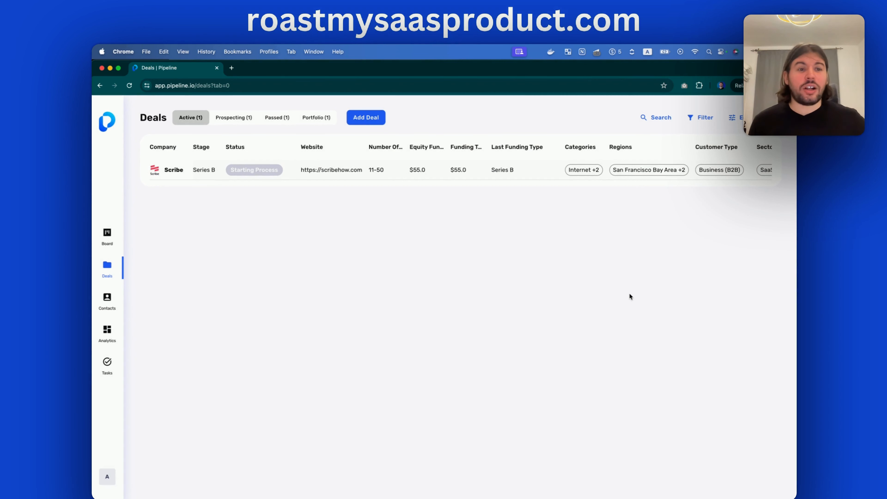
scroll(466, 170, "right", 5)
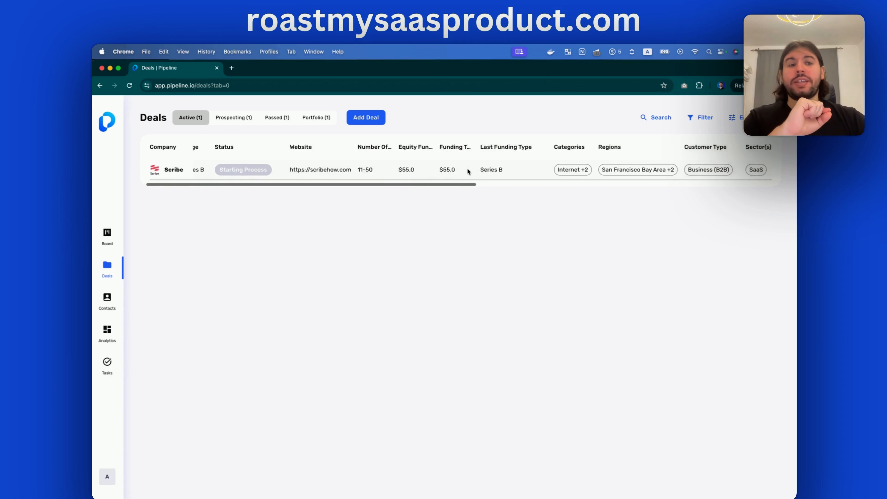
scroll(468, 169, "left", 5)
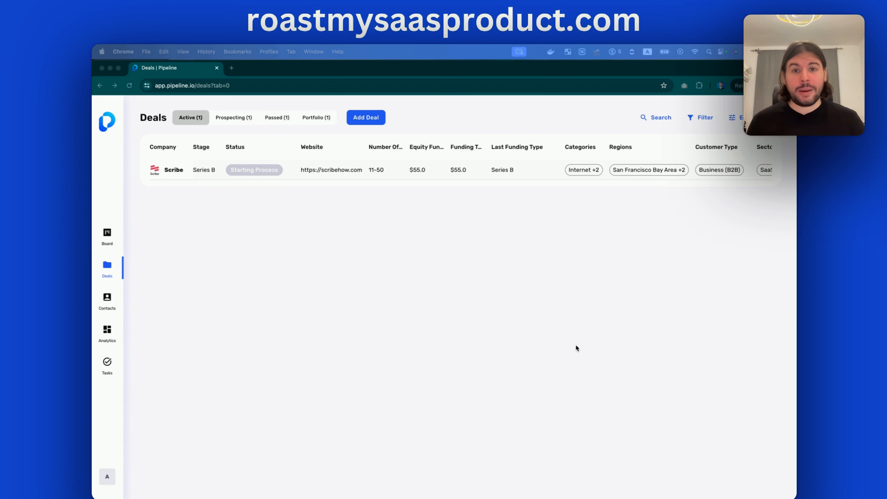
left_click(579, 326)
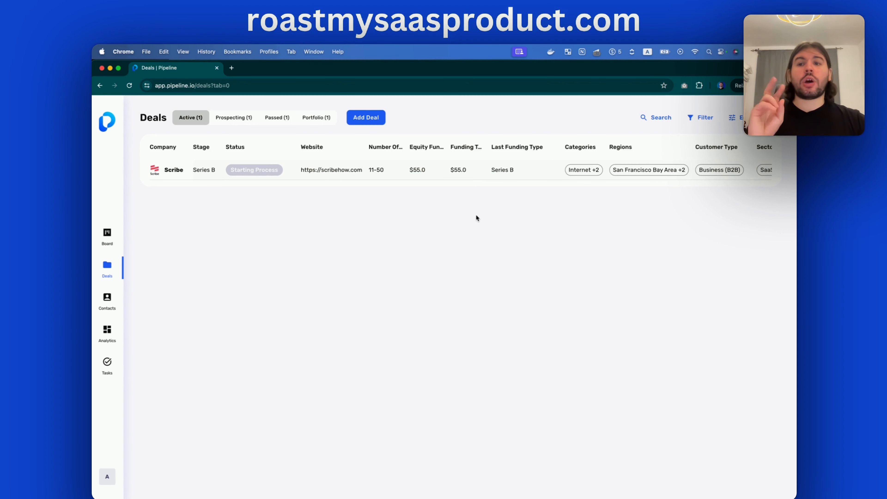
scroll(383, 169, "right", 15)
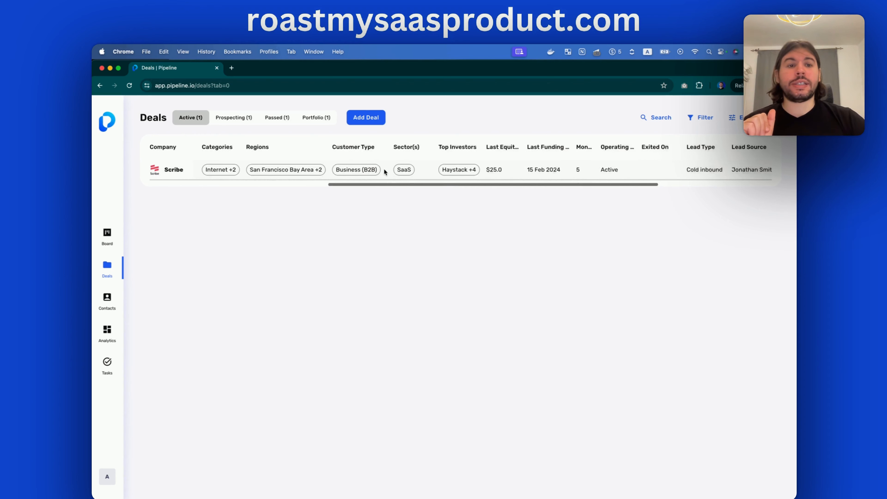
scroll(383, 167, "left", 10)
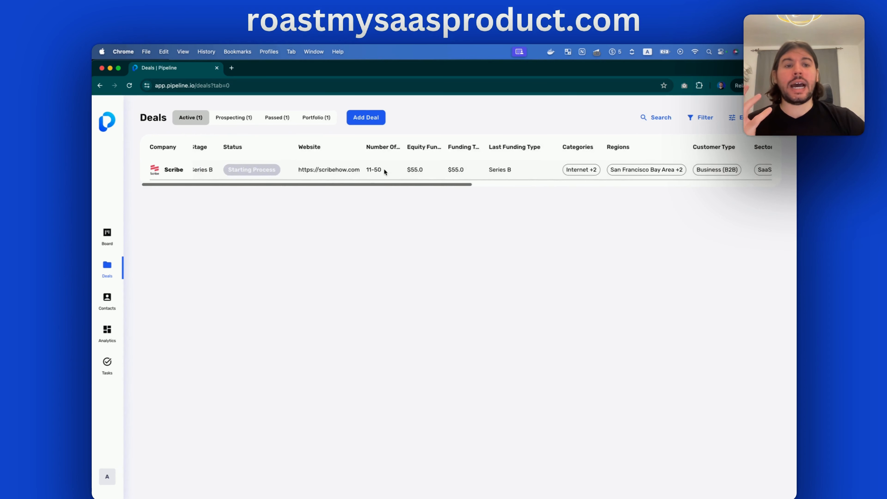
scroll(382, 167, "right", 12)
scroll(383, 167, "left", 10)
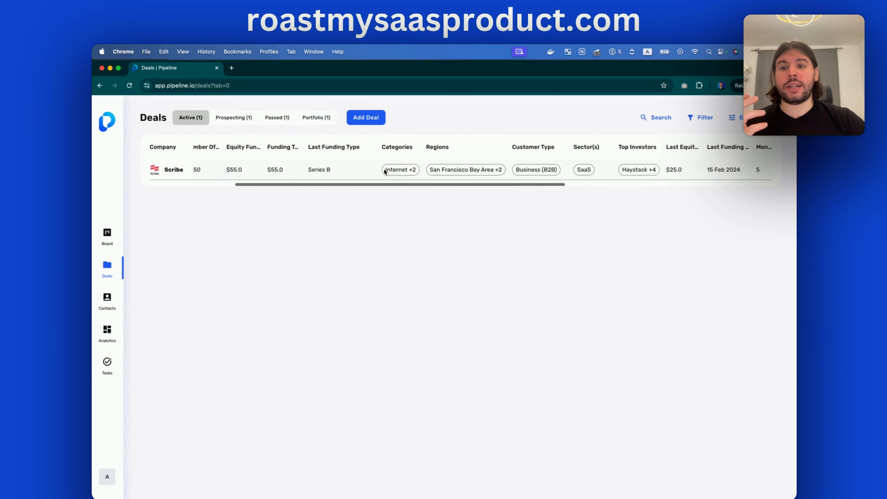
left_click(156, 171)
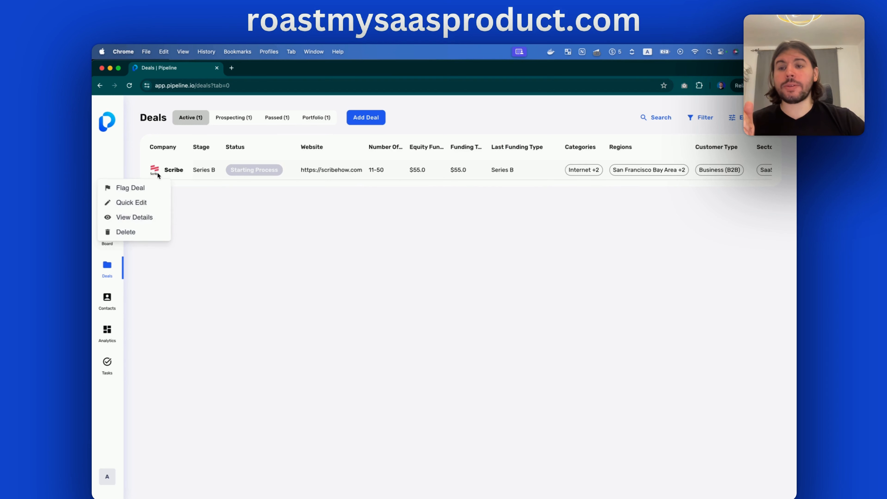
left_click(142, 220)
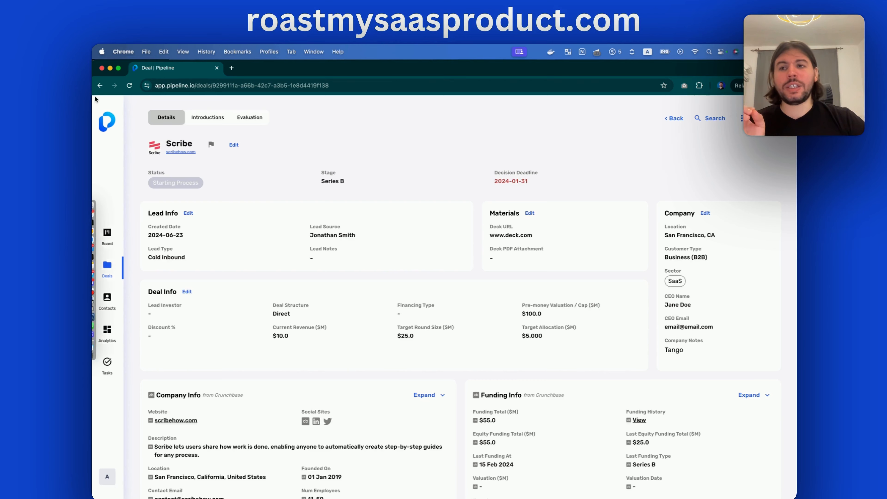
left_click(99, 85)
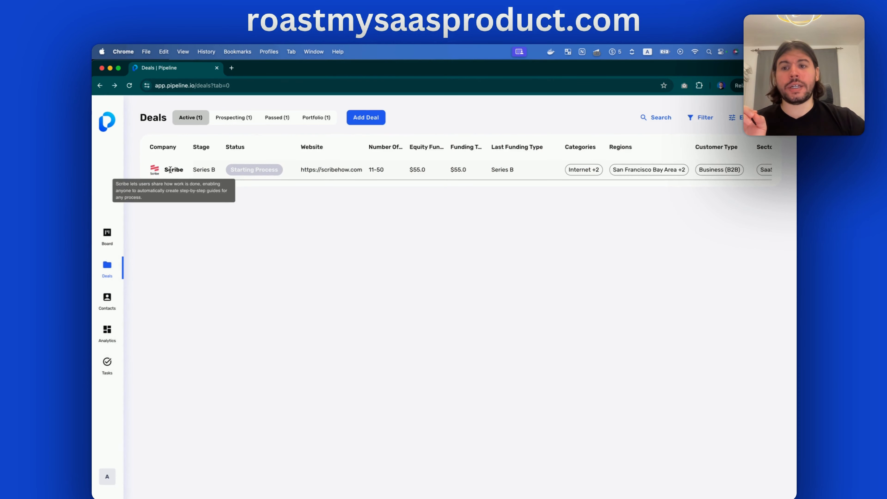
left_click(157, 171)
left_click(174, 222)
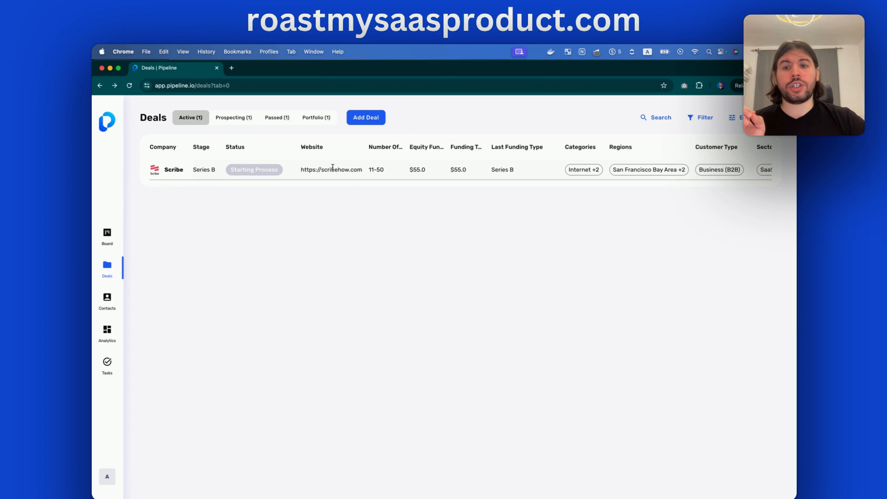
left_click(282, 168)
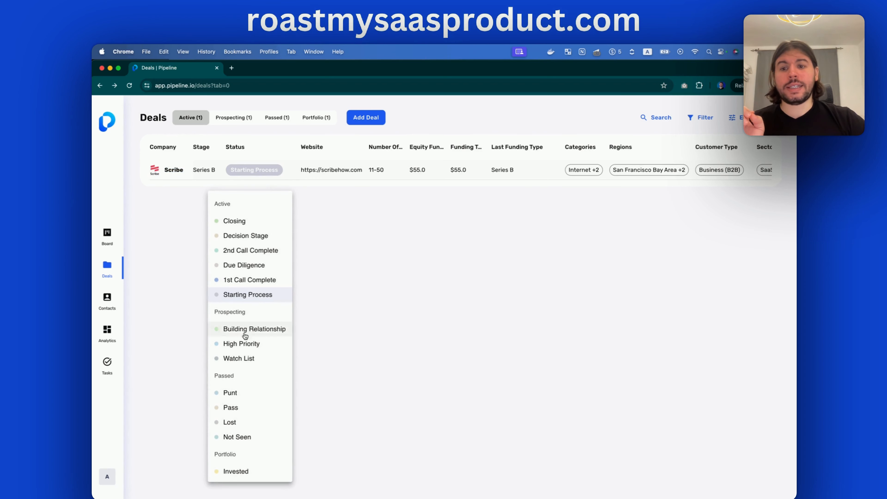
left_click(314, 206)
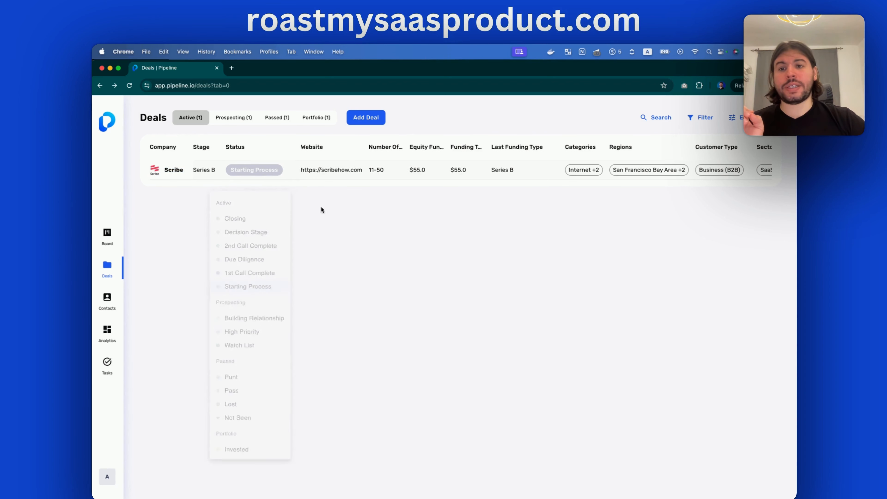
left_click(273, 170)
left_click(394, 268)
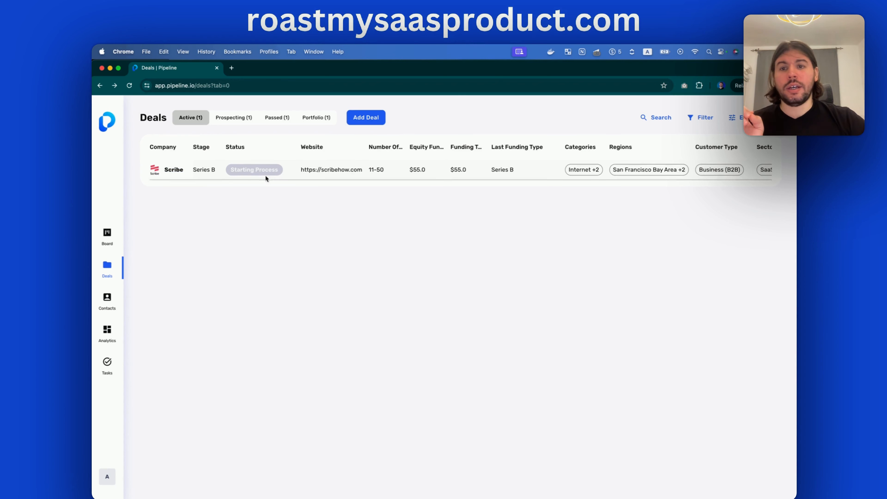
In Board view, drag the Scribe card from Starting Process to Due Diligence and open it
left_click(104, 234)
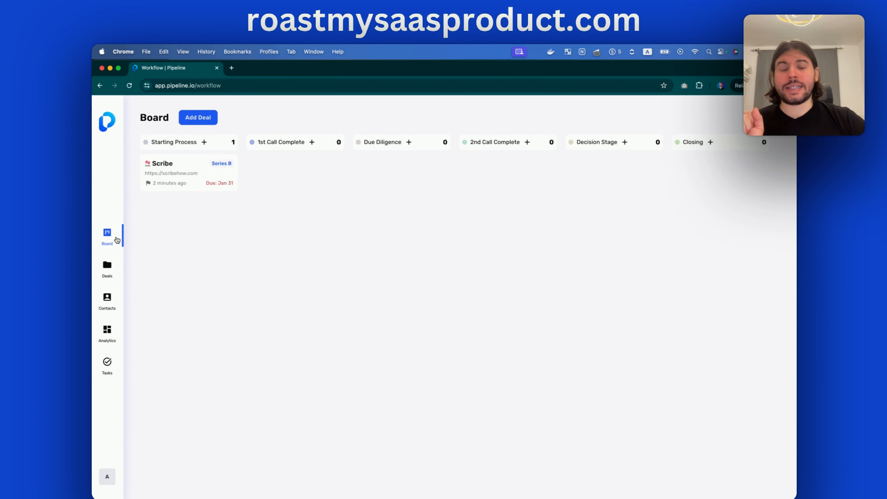
left_click_drag(183, 171, 406, 172)
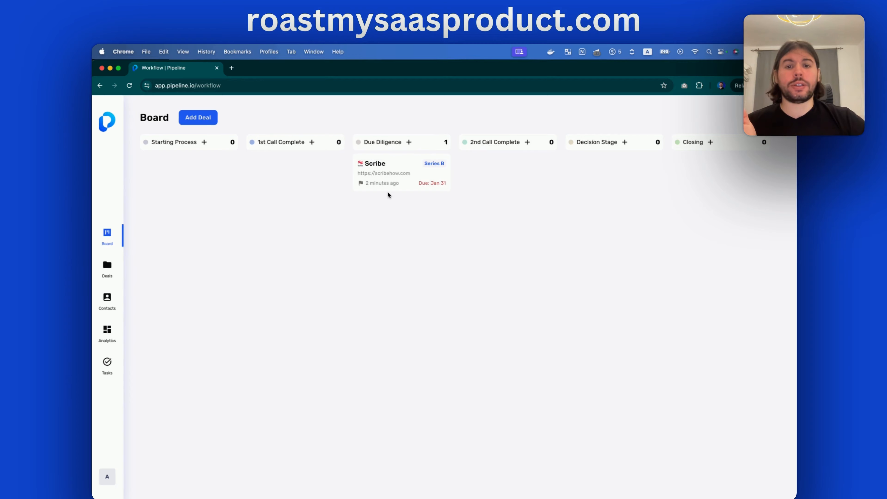
left_click(398, 178)
Expand and then collapse the Scribe deal's Crunchbase Company Info fields
scroll(397, 178, "down", 2)
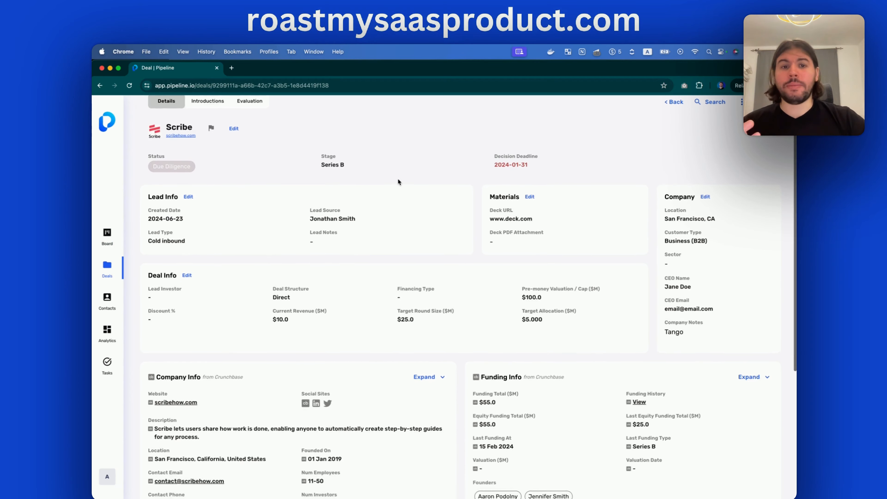
scroll(397, 178, "down", 5)
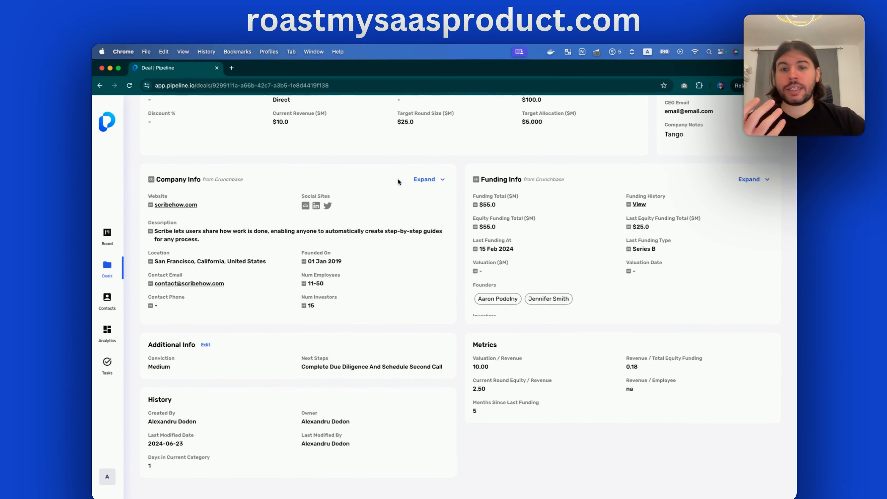
scroll(397, 178, "up", 2)
scroll(382, 198, "down", 2)
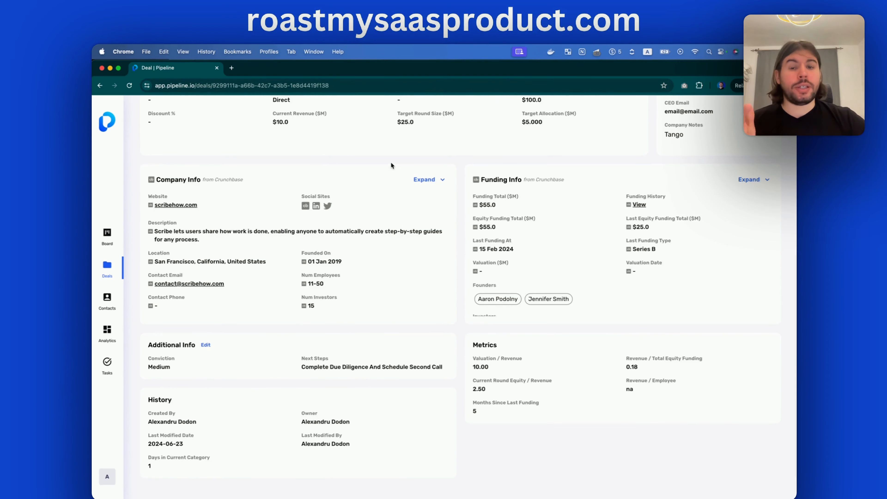
left_click(429, 184)
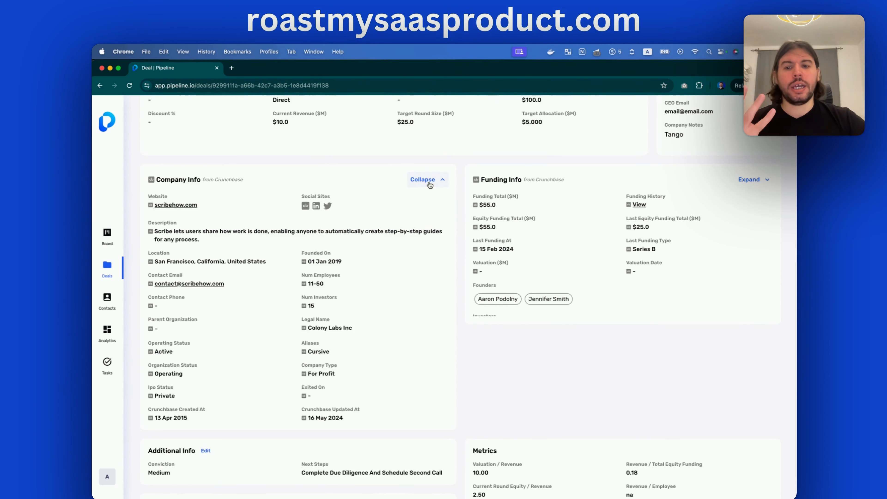
left_click(429, 185)
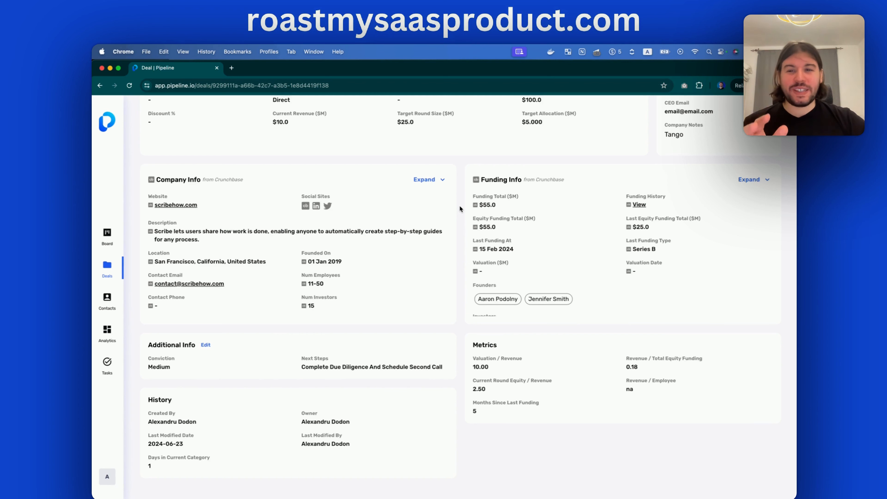
Glance at the deal's extra actions, then open the Scribe notes, tasks and reminders drawer
scroll(460, 208, "up", 6)
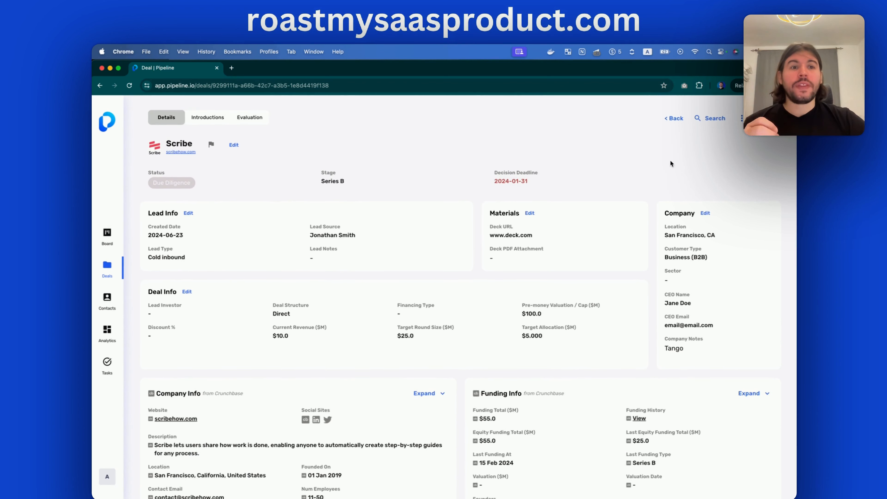
left_click(741, 118)
left_click(615, 177)
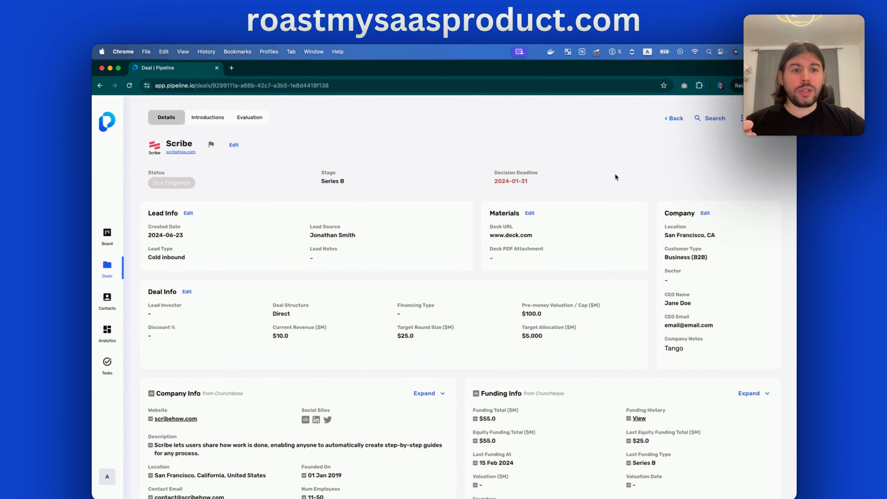
left_click(765, 118)
left_click(595, 157)
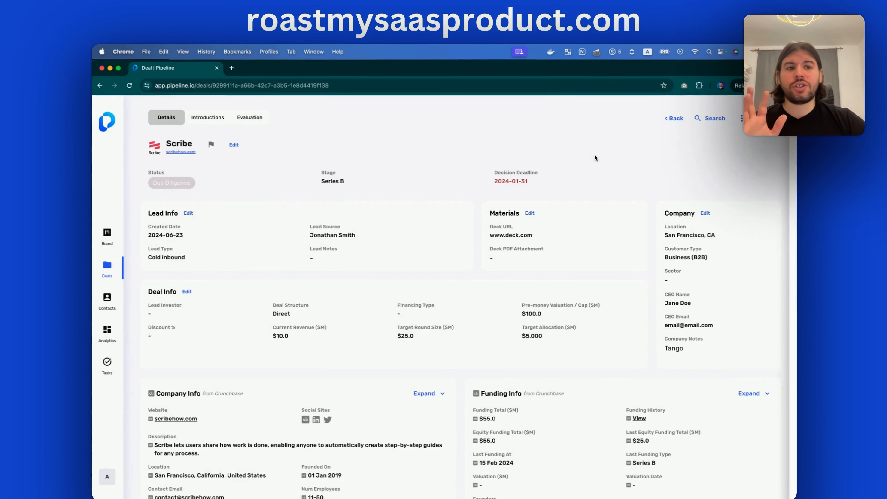
left_click(765, 118)
Save a new note titled 'Test' with body text 'd' on the Scribe deal
left_click(770, 113)
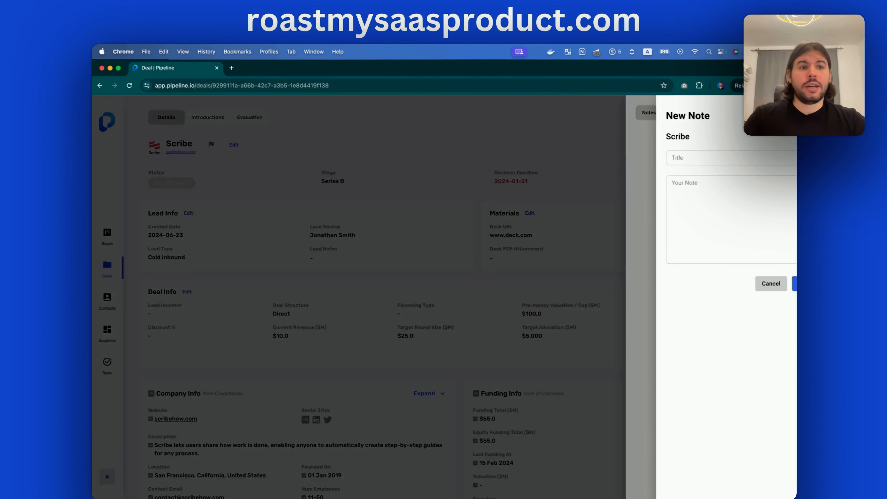
left_click(658, 157)
type("Test")
left_click(660, 205)
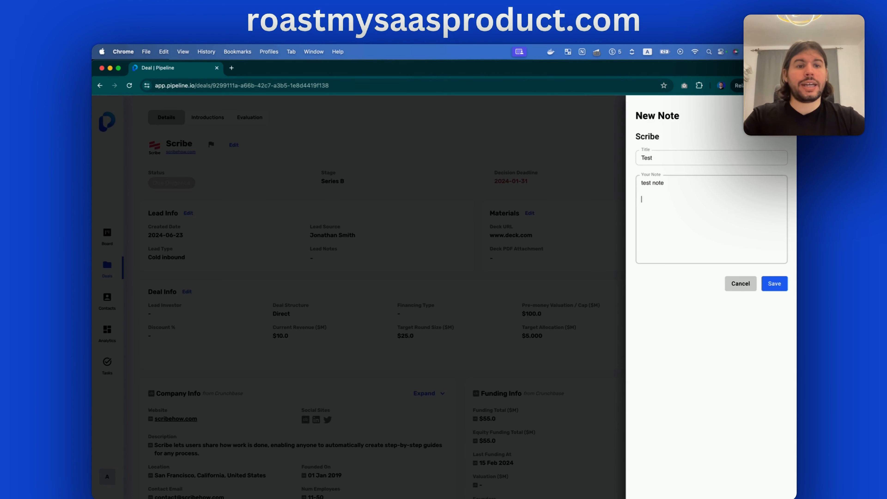
type("dasd")
left_click(776, 283)
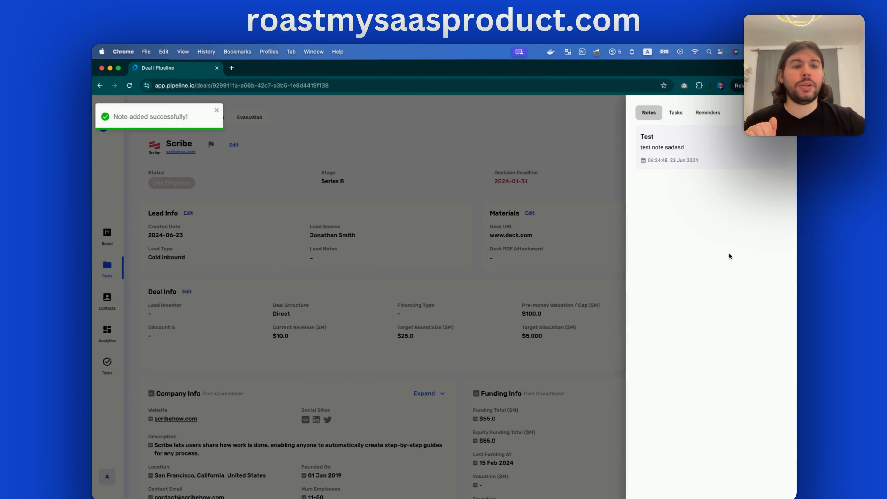
Browse the deal's tasks and reminders lists, then start and discard a new task
left_click(675, 112)
left_click(708, 112)
left_click(649, 113)
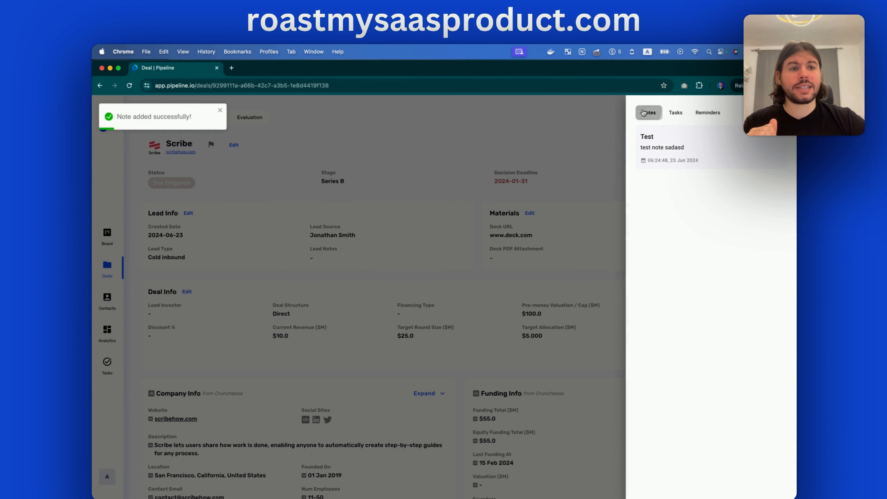
left_click(676, 113)
left_click(770, 112)
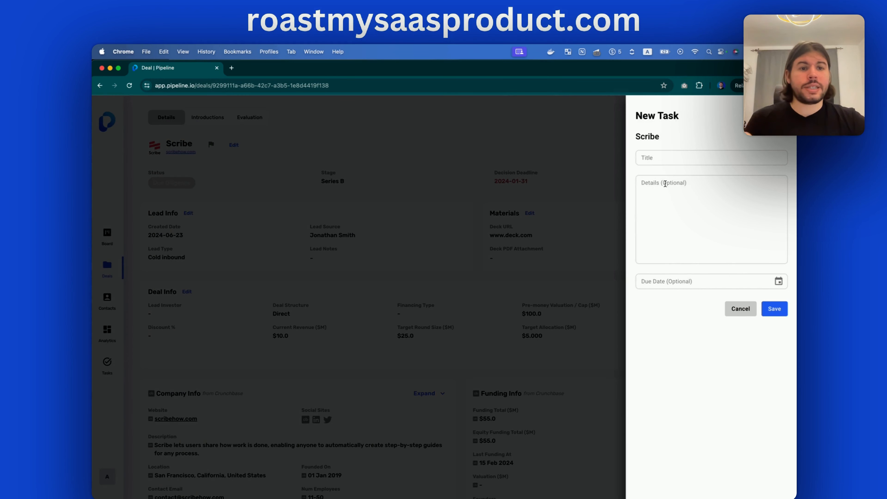
left_click(739, 309)
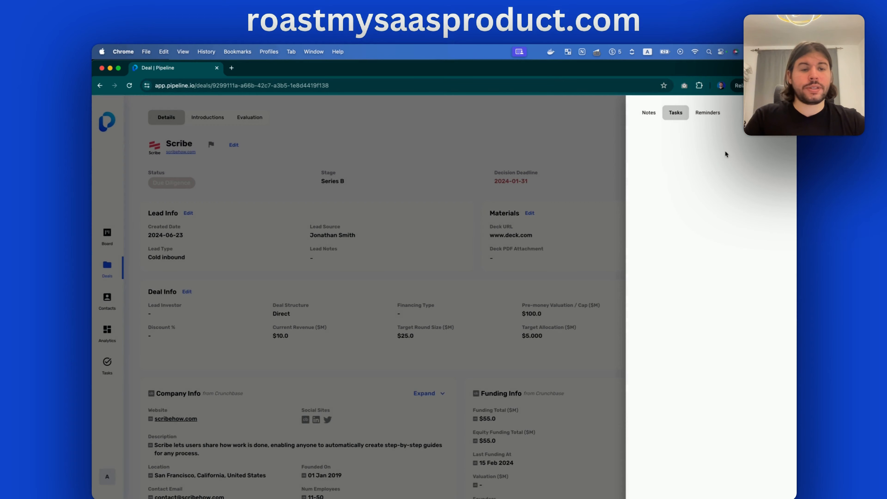
Start a new reminder for Scribe, discard it, and close the notes drawer
left_click(707, 112)
left_click(770, 113)
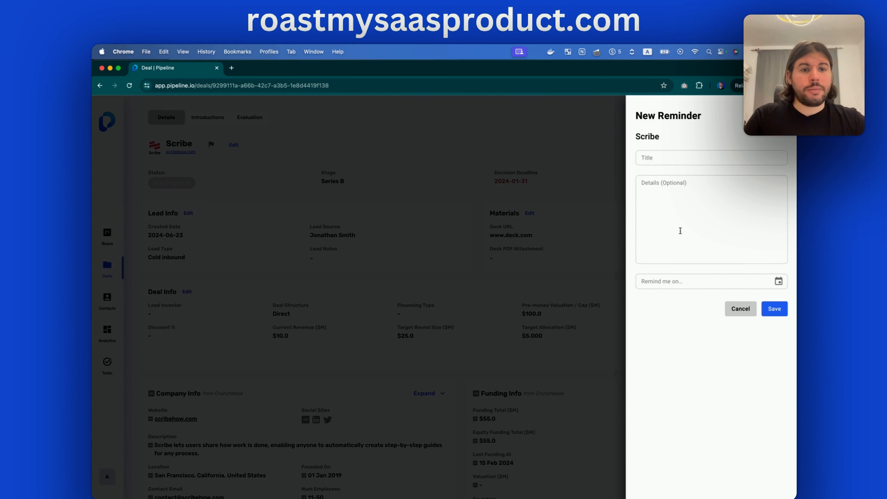
left_click(668, 282)
left_click(740, 309)
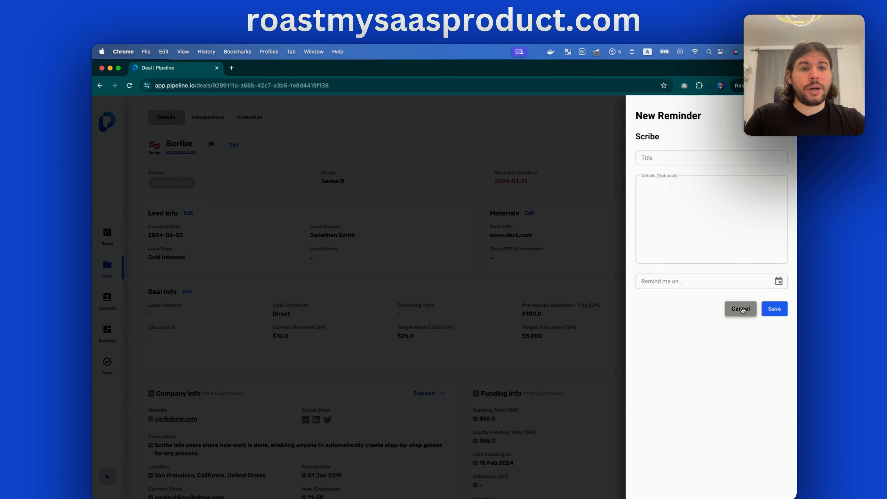
left_click(538, 154)
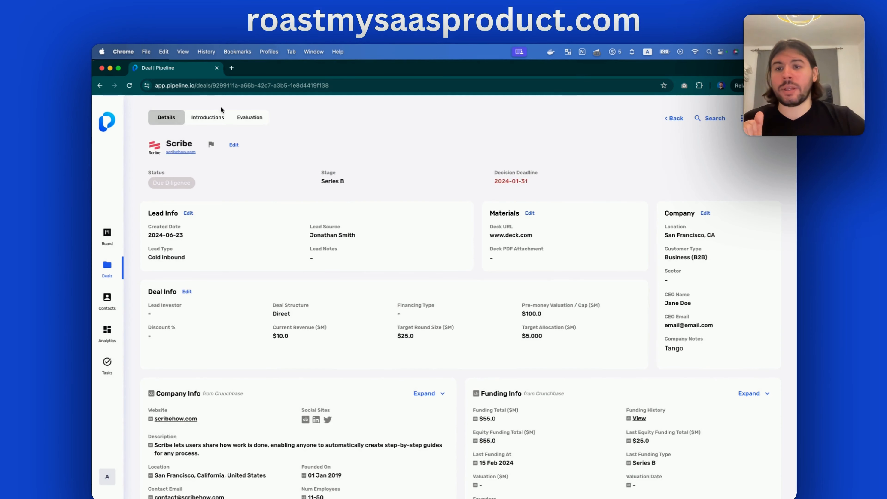
Try adding an Introductions contact, cancel it, and switch to the Evaluation tab
left_click(203, 117)
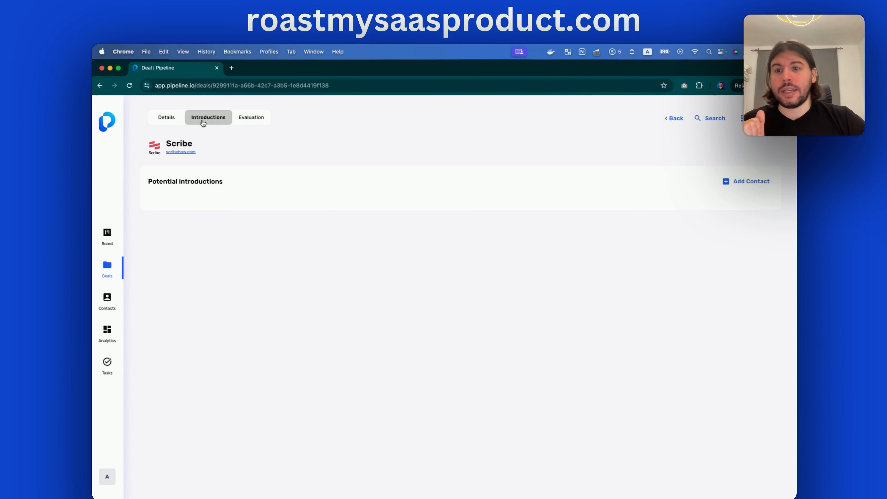
left_click(739, 181)
left_click(761, 231)
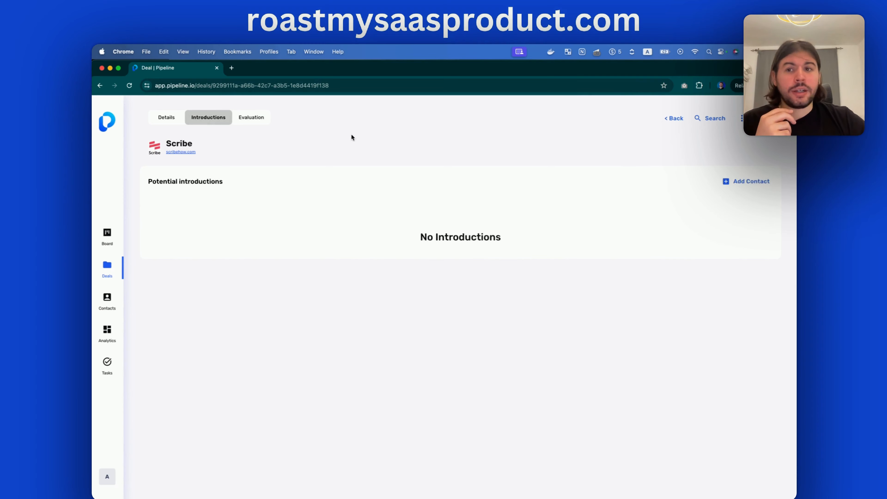
left_click(249, 118)
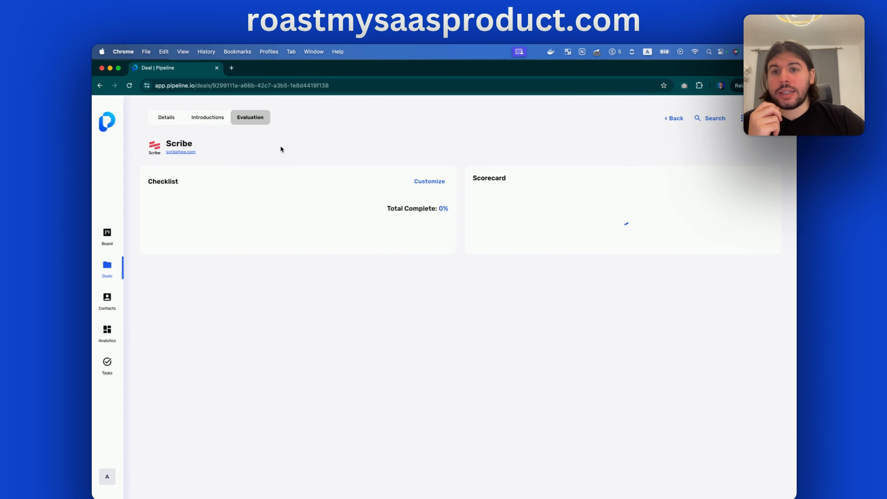
scroll(306, 326, "down", 5)
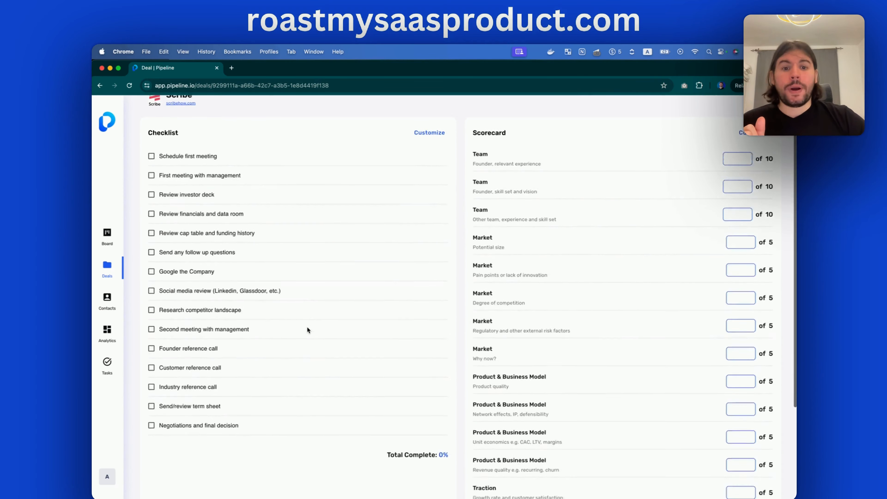
scroll(306, 326, "up", 5)
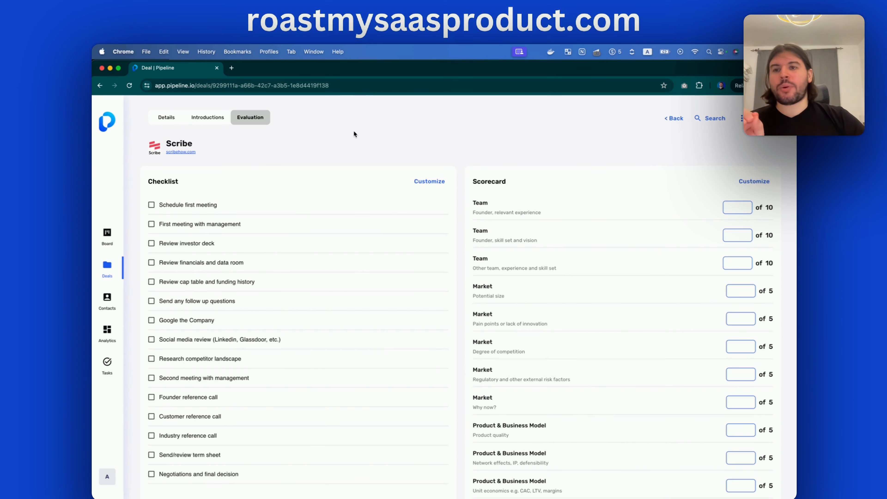
left_click(740, 118)
left_click(581, 135)
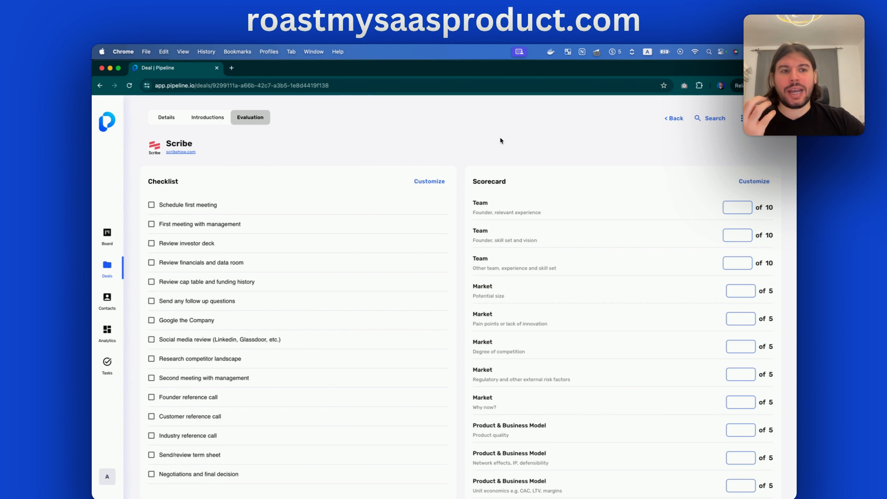
left_click(740, 118)
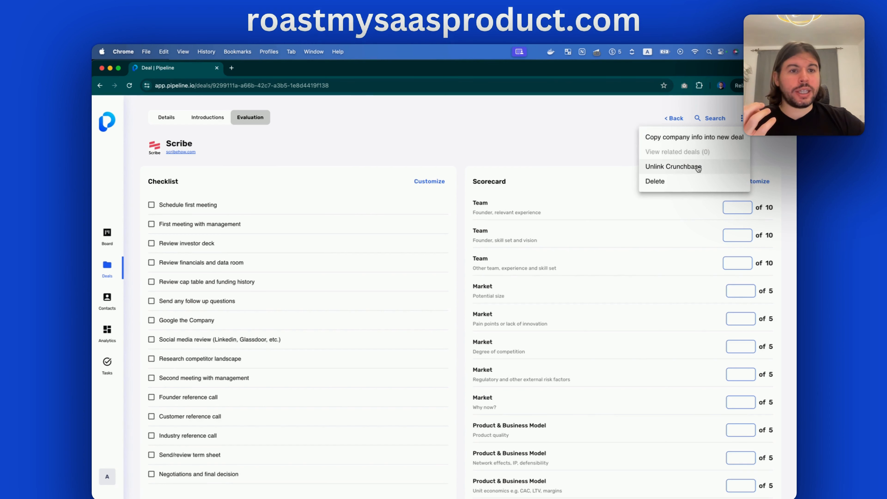
scroll(396, 254, "down", 5)
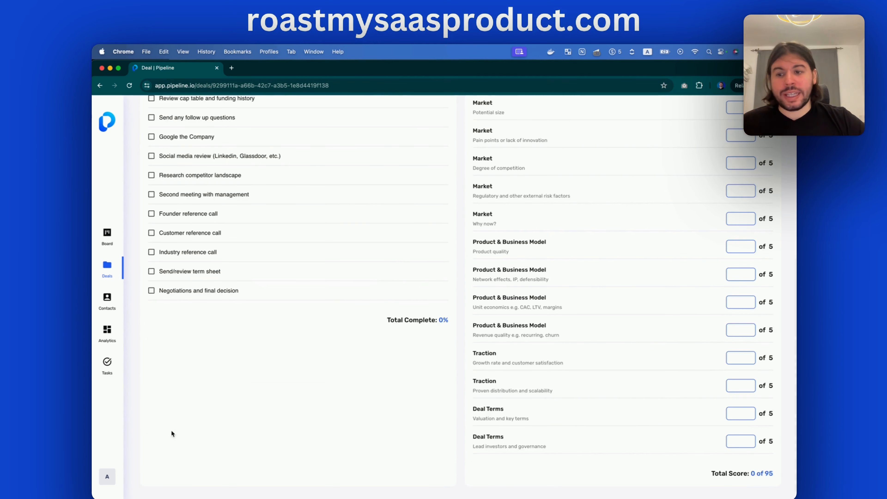
left_click(107, 477)
left_click(138, 443)
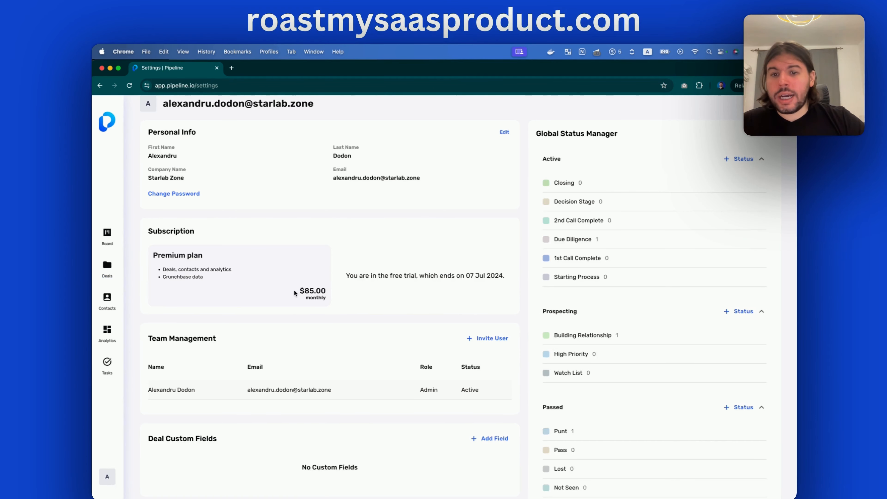
scroll(328, 294, "up", 1)
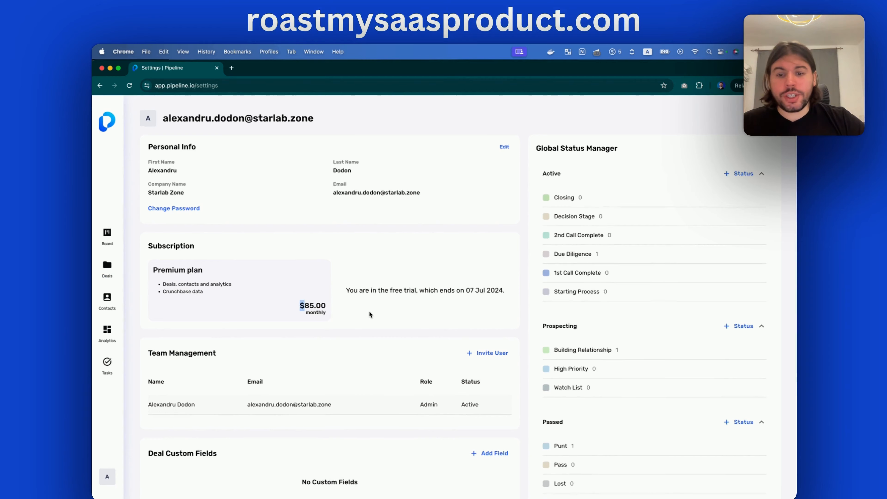
scroll(441, 293, "down", 5)
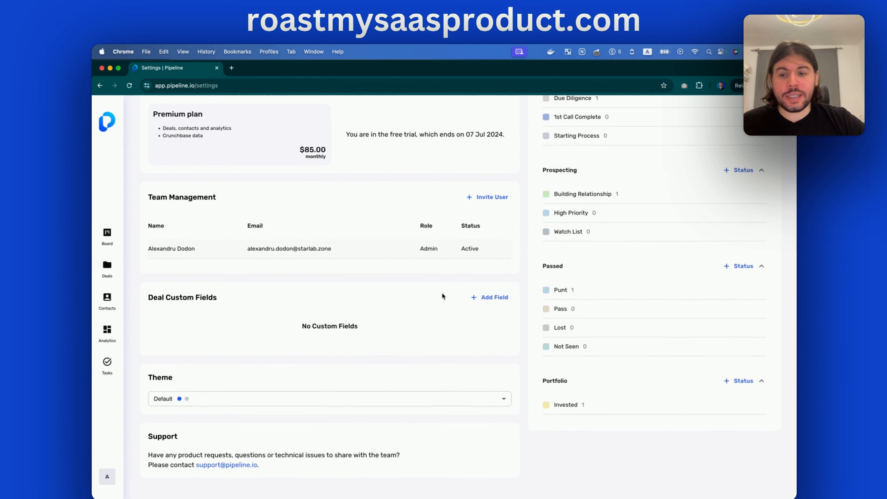
left_click(389, 397)
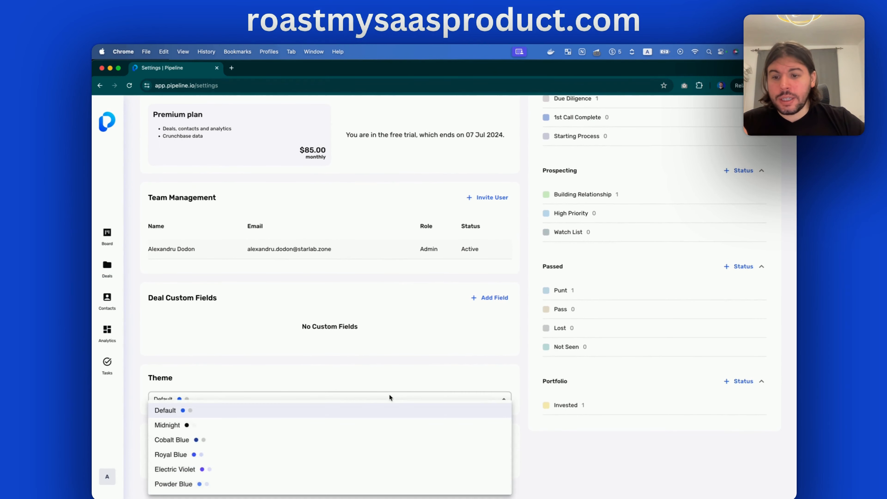
left_click(345, 420)
scroll(402, 363, "up", 5)
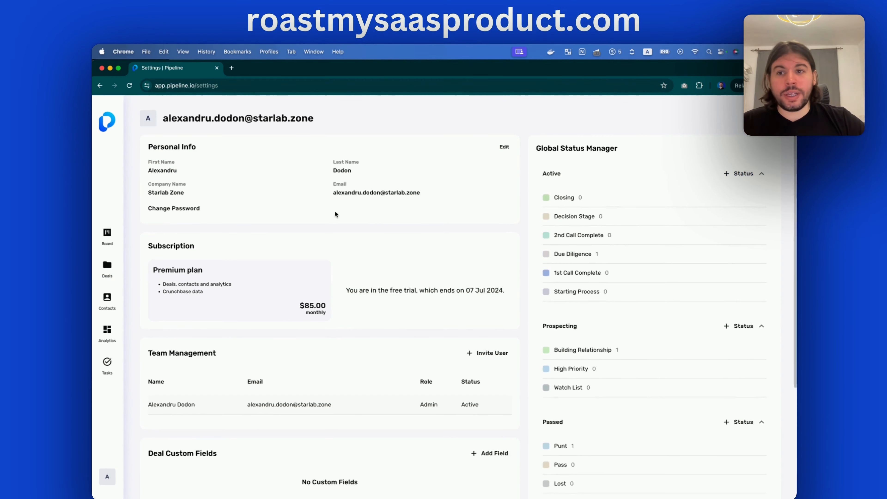
scroll(410, 260, "down", 5)
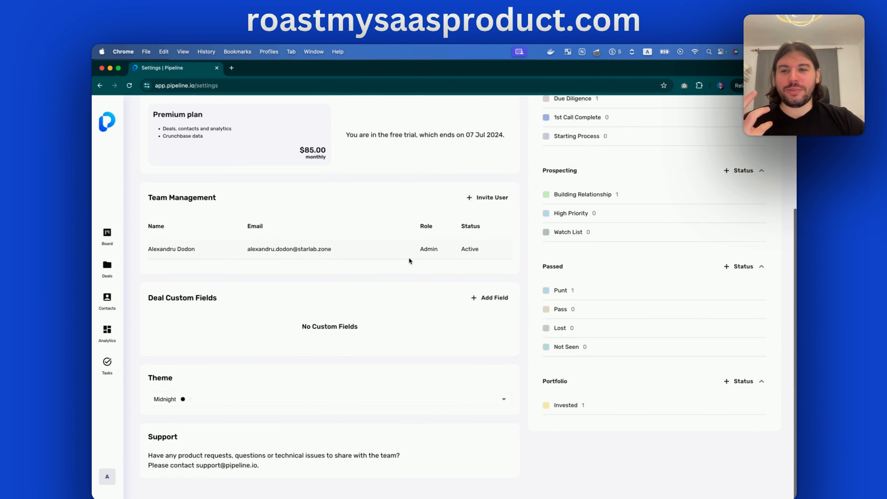
left_click(221, 404)
left_click(235, 367)
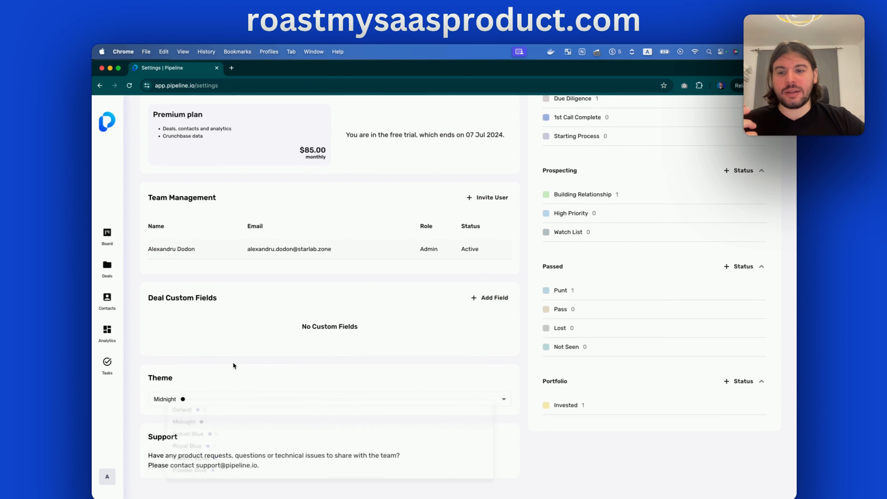
left_click(198, 396)
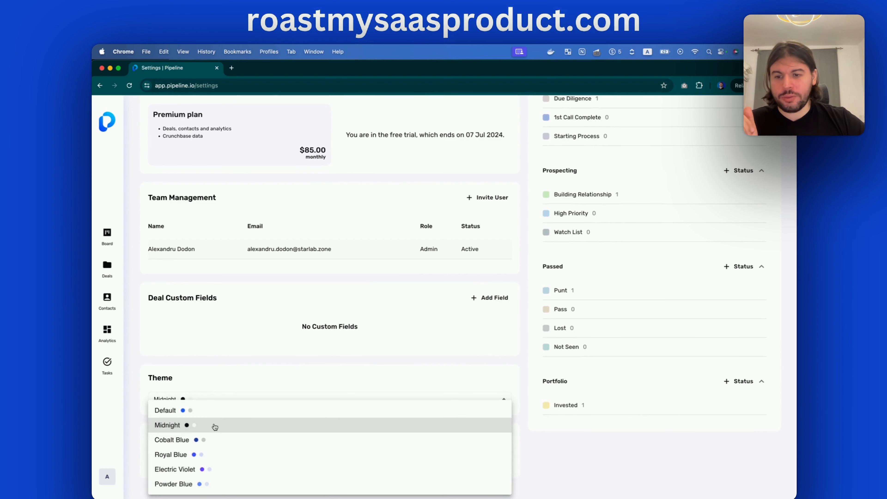
left_click(219, 362)
left_click(224, 398)
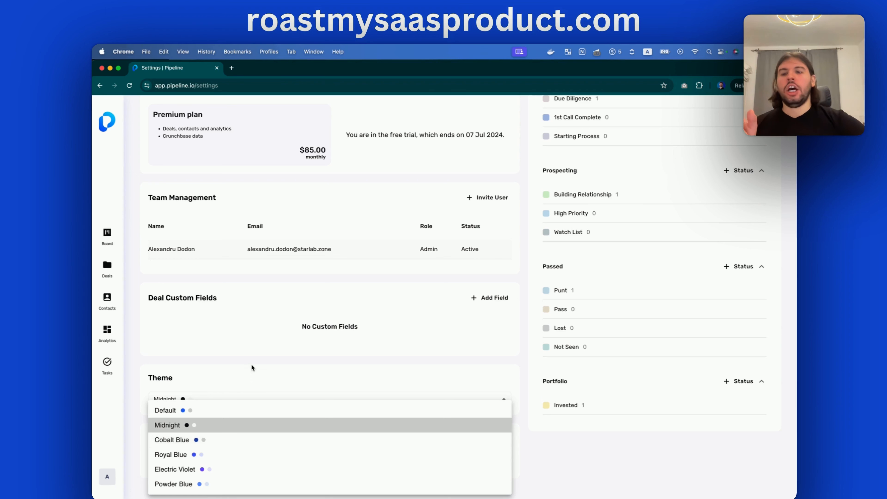
left_click(244, 362)
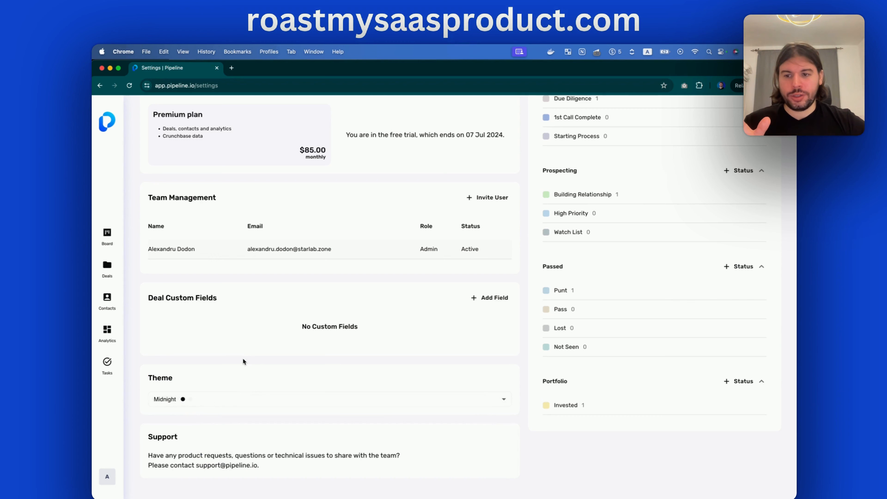
left_click(106, 341)
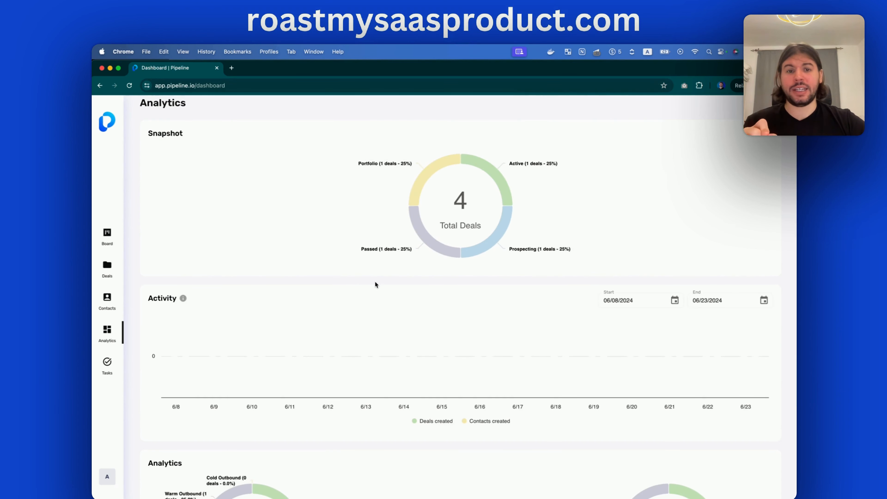
scroll(375, 283, "down", 4)
left_click(105, 475)
left_click(146, 445)
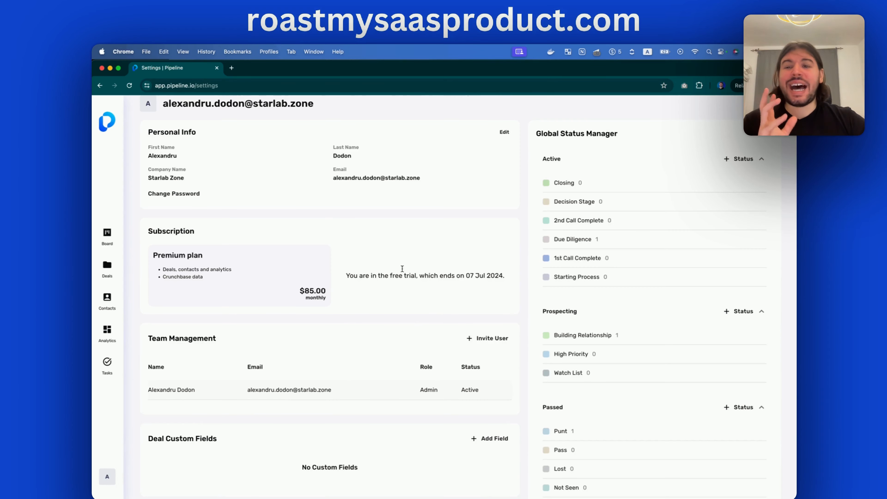
scroll(406, 225, "down", 4)
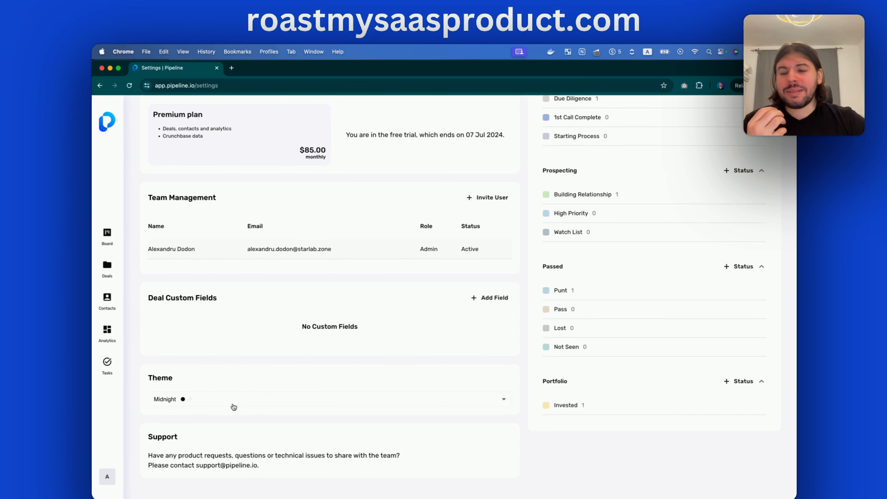
left_click(233, 406)
left_click(303, 360)
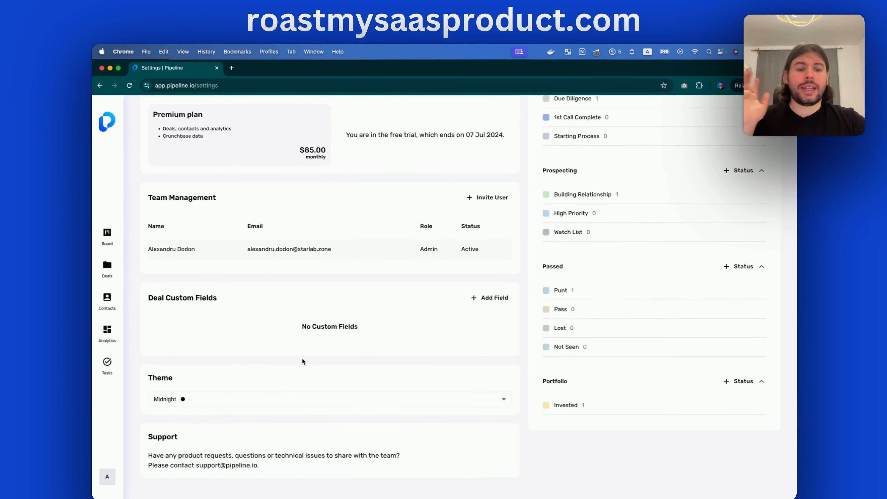
scroll(303, 353, "up", 4)
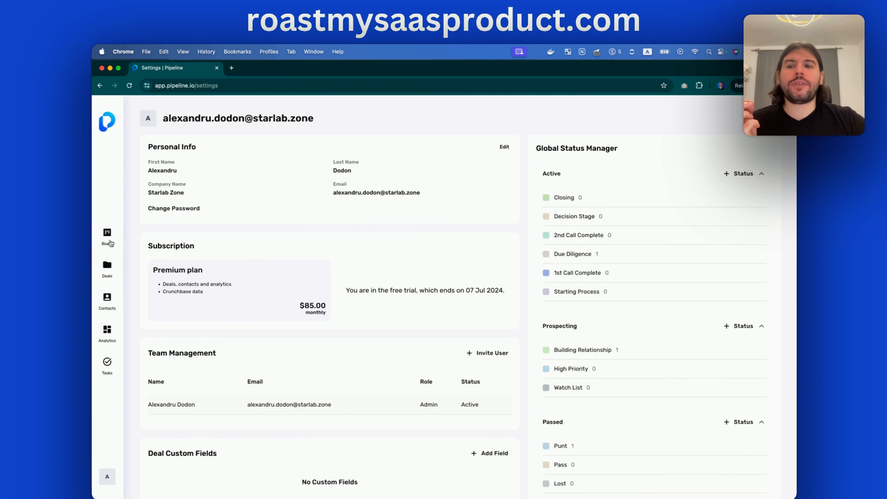
Browse the Prospecting, Passed, Portfolio and Active deal lists, ending on Active with Scribe
left_click(107, 238)
left_click(234, 117)
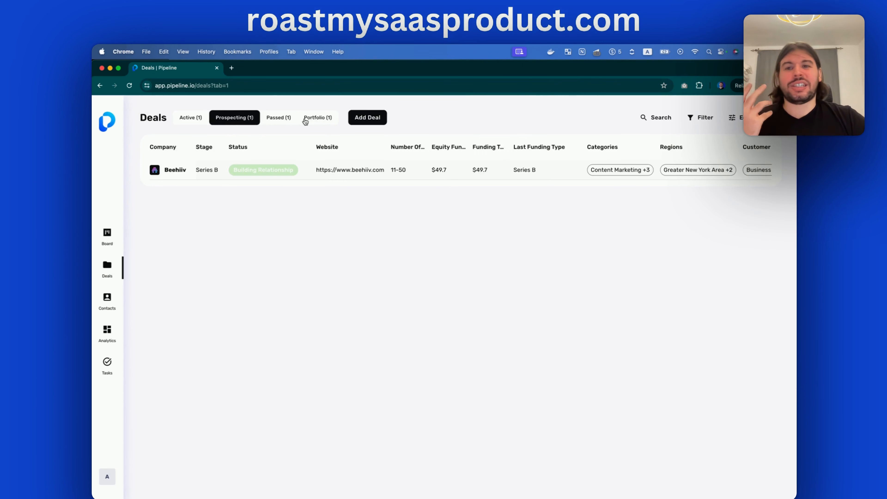
left_click(276, 118)
left_click(240, 119)
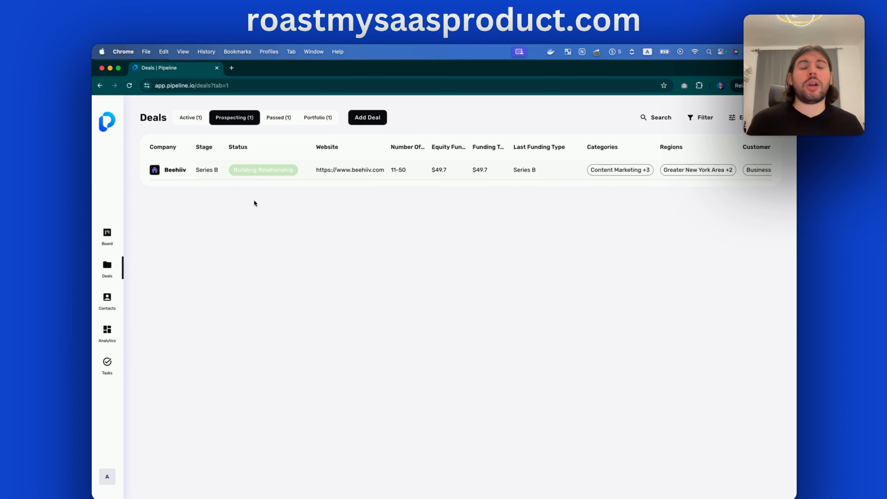
left_click(317, 118)
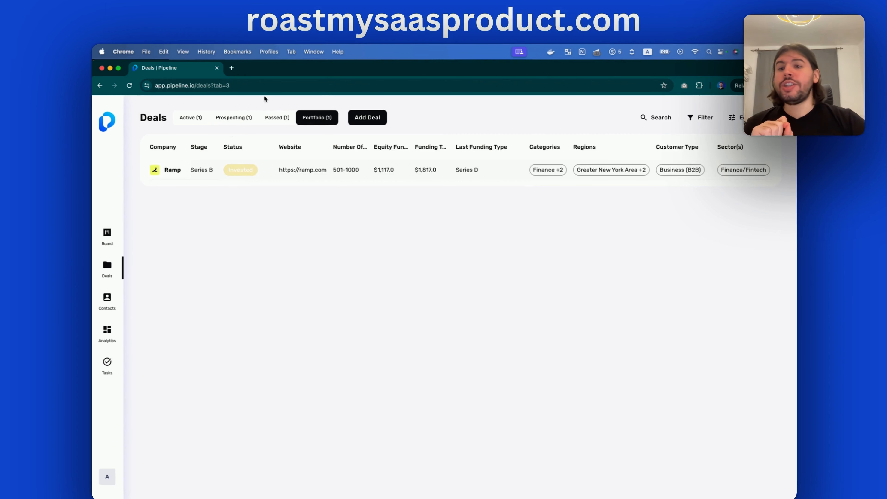
left_click(178, 117)
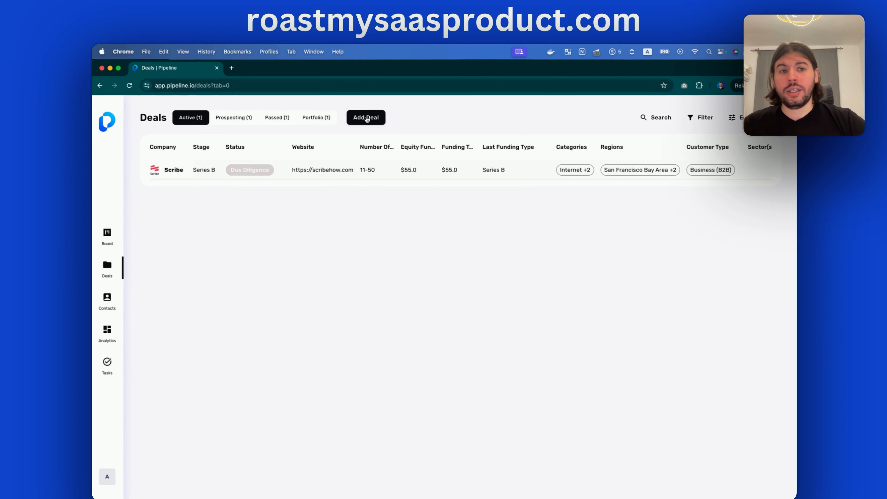
Open and close the deals table's Edit Columns settings unchanged, then return to the Board
left_click(757, 118)
left_click(523, 104)
left_click(107, 233)
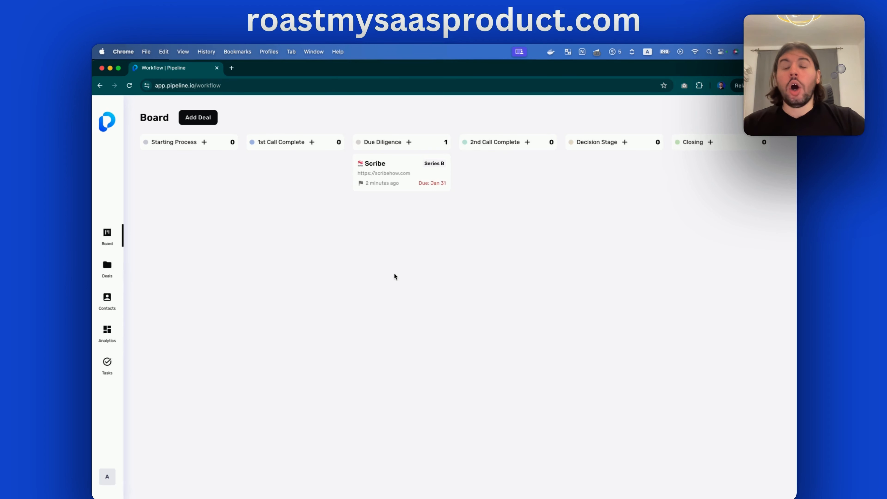
Visit Analytics and the Deals list, then open the Scribe Series B card from the Board
left_click(104, 331)
scroll(335, 292, "down", 4)
scroll(335, 294, "up", 4)
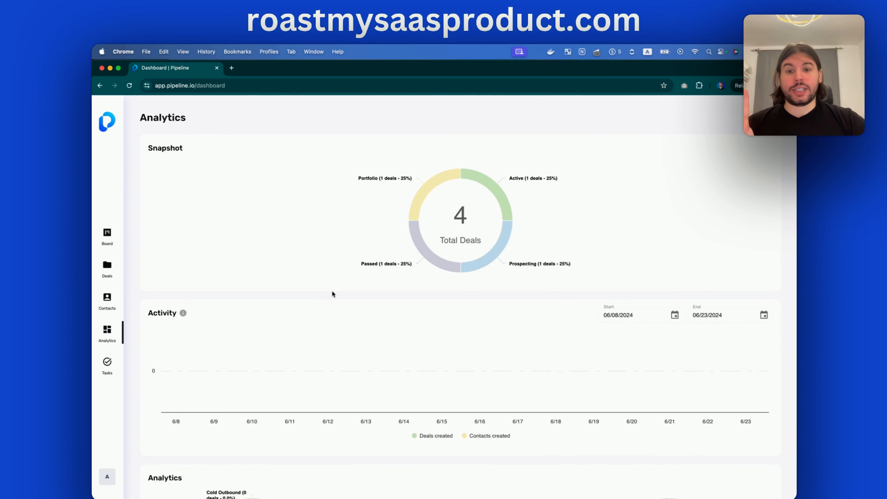
left_click(107, 266)
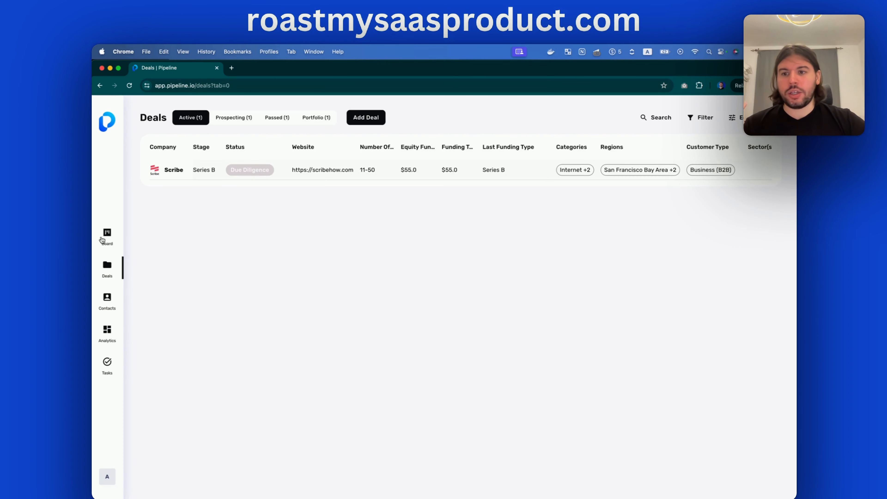
left_click(101, 240)
left_click(105, 270)
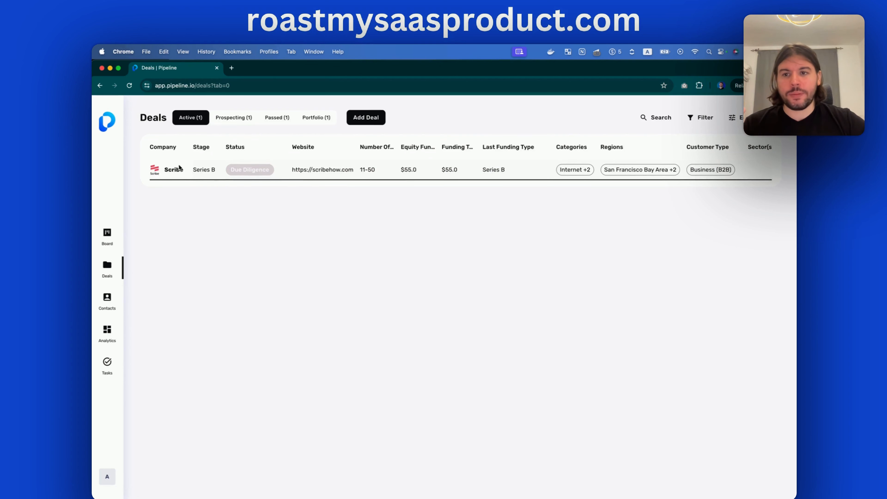
left_click(100, 243)
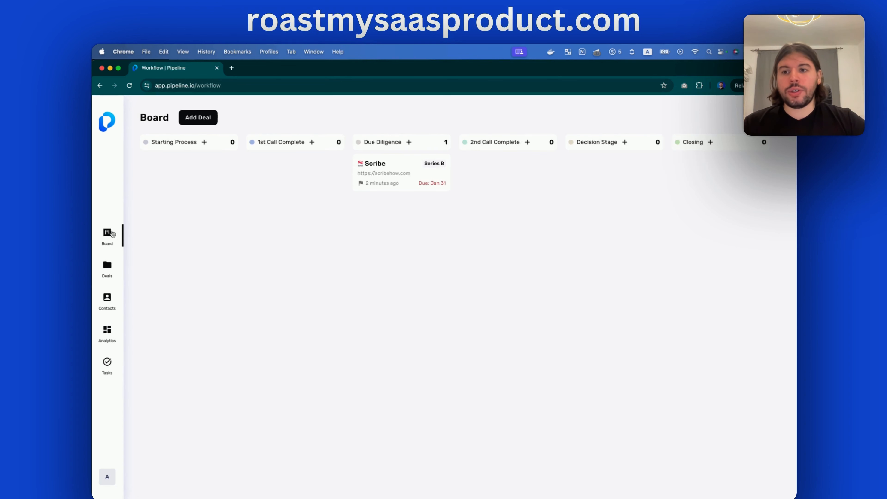
left_click(403, 168)
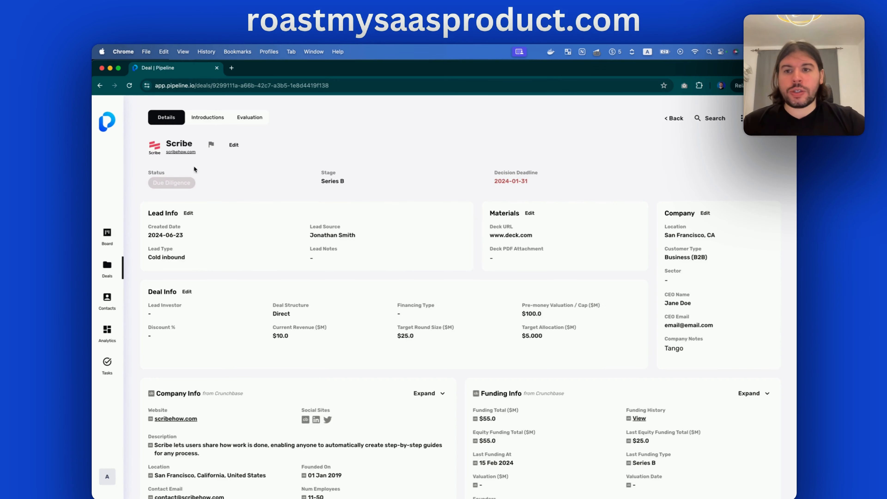
left_click(173, 183)
left_click(192, 307)
scroll(338, 235, "down", 6)
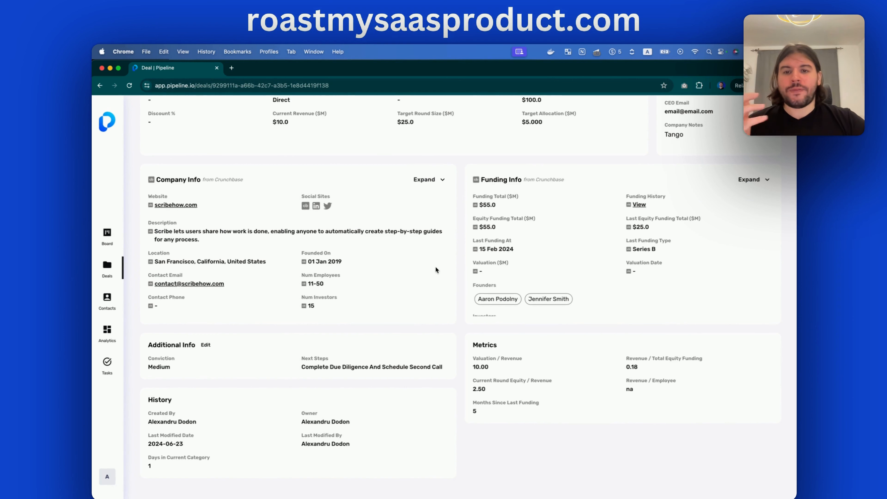
right_click(305, 207)
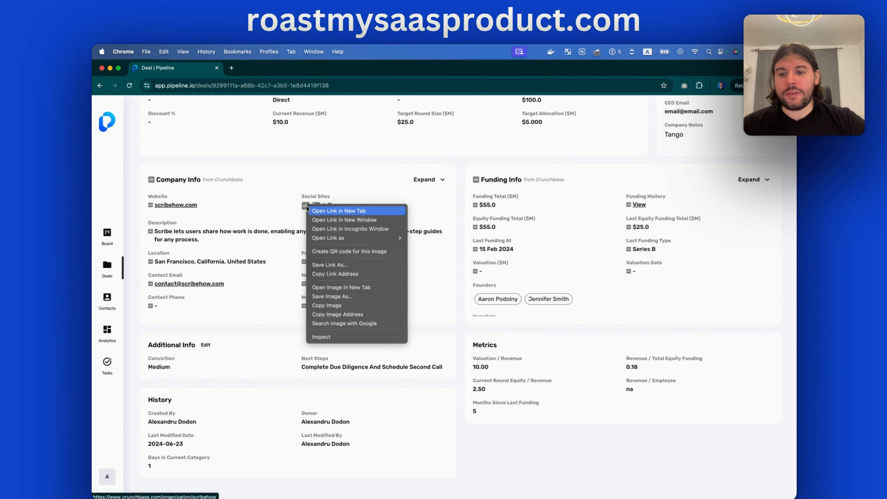
left_click(323, 211)
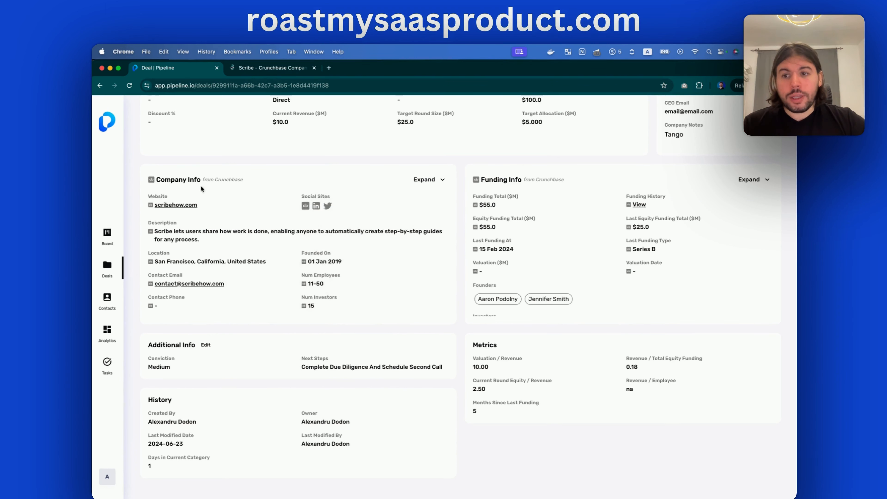
left_click(273, 68)
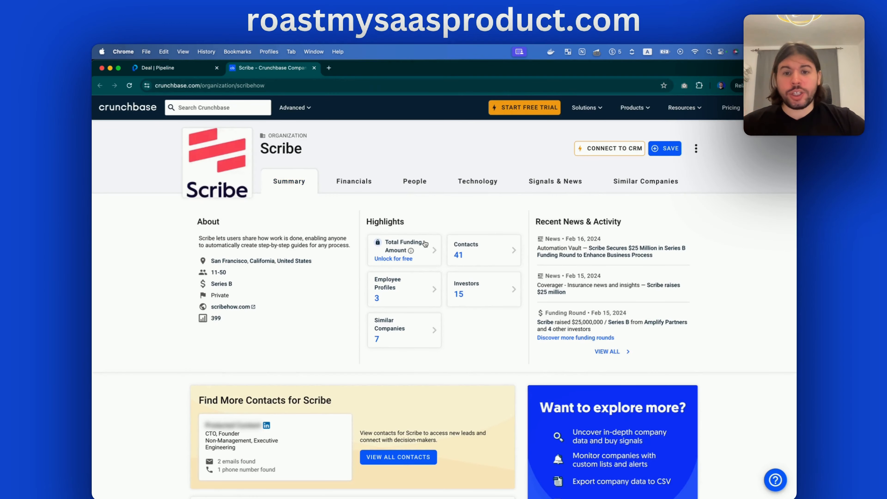
Close the Crunchbase tab and expand Scribe's Company Info to review all its fields
left_click(313, 68)
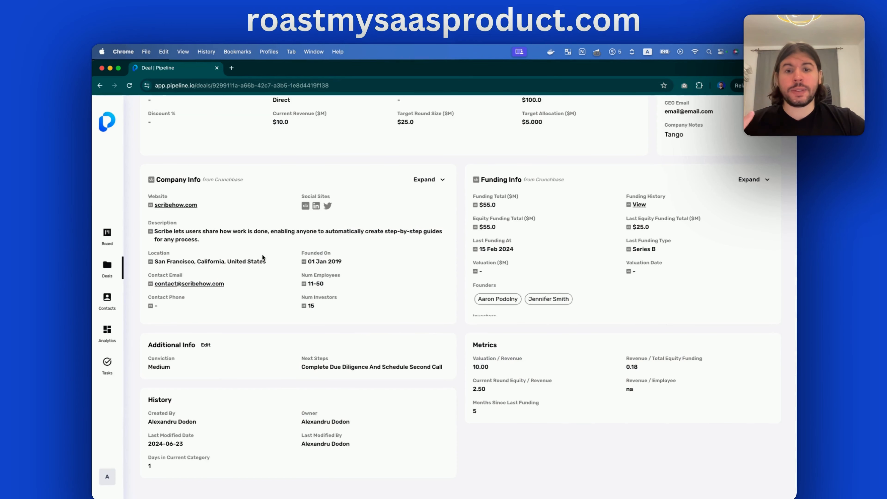
scroll(423, 272, "up", 3)
left_click(424, 232)
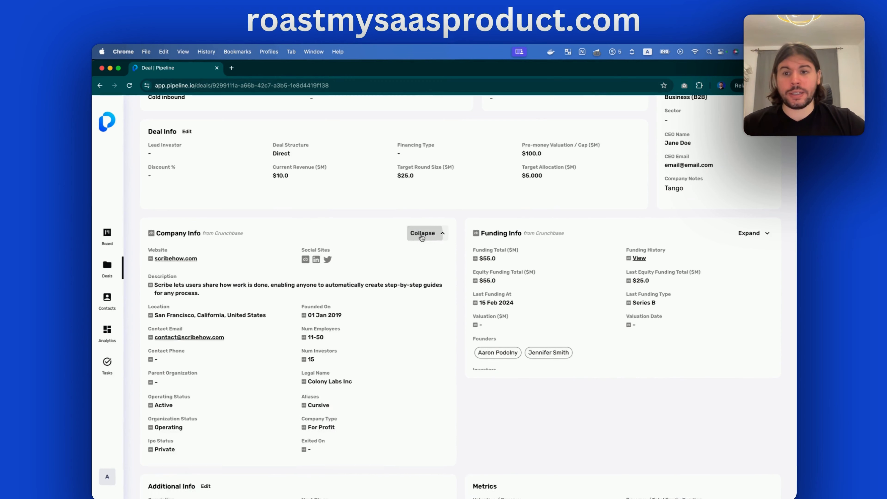
scroll(300, 223, "down", 1)
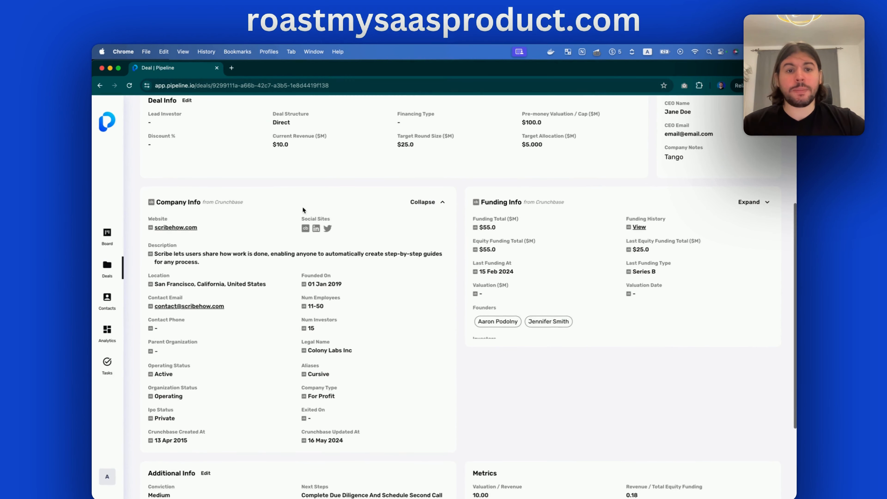
scroll(560, 353, "down", 5)
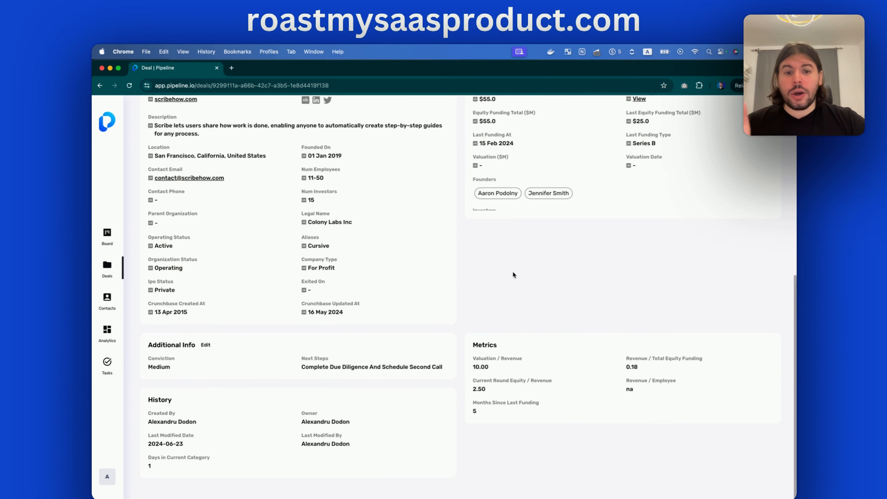
scroll(512, 274, "up", 12)
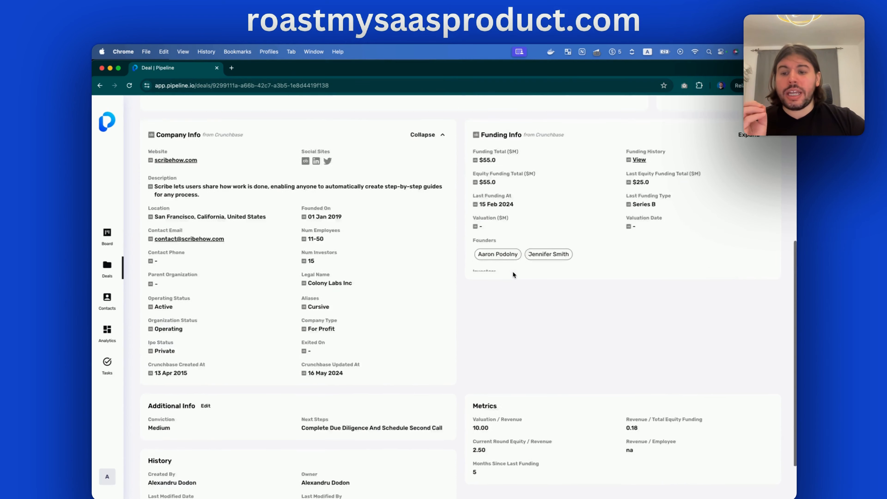
Start and cancel editing the deal header, then view Introductions and dismiss the extra actions
left_click(233, 146)
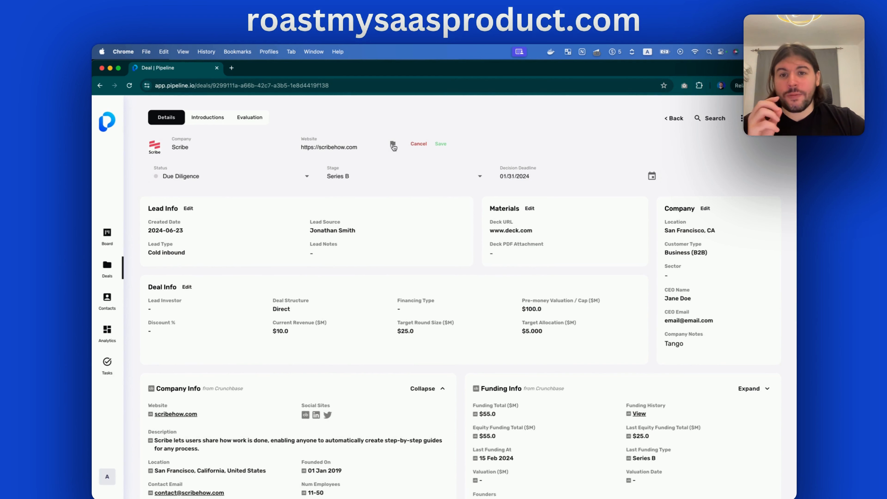
left_click(418, 143)
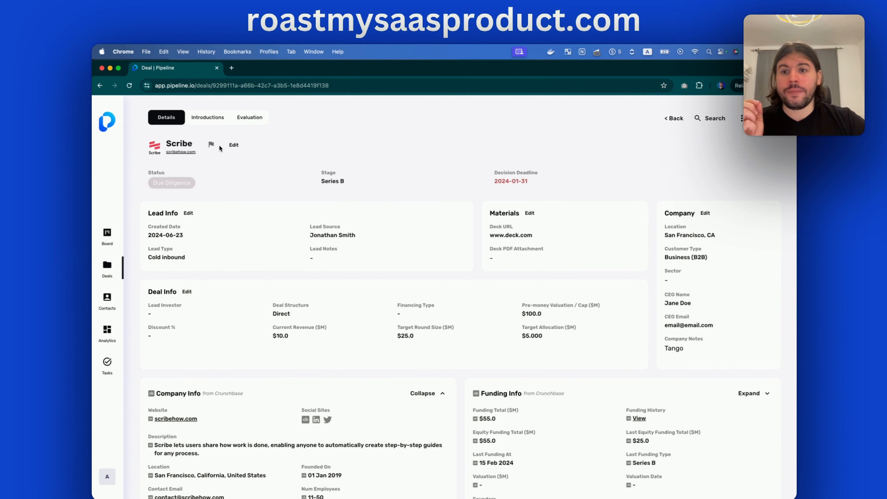
left_click(205, 117)
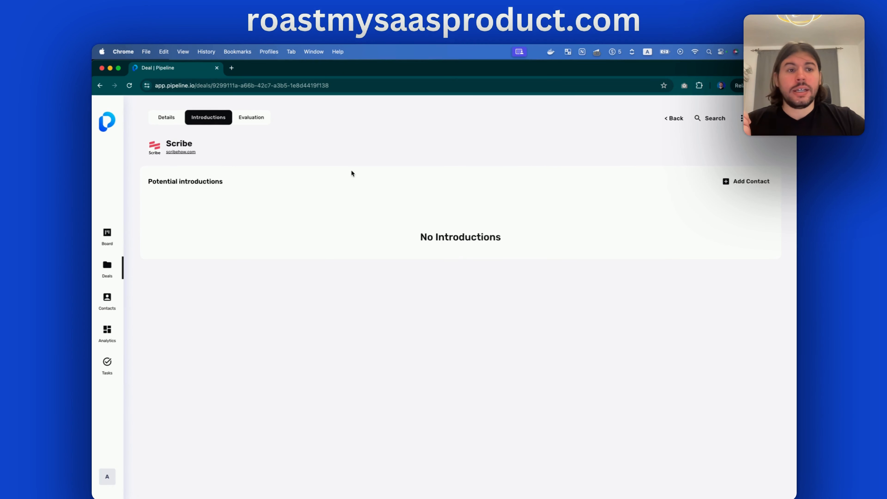
left_click(741, 118)
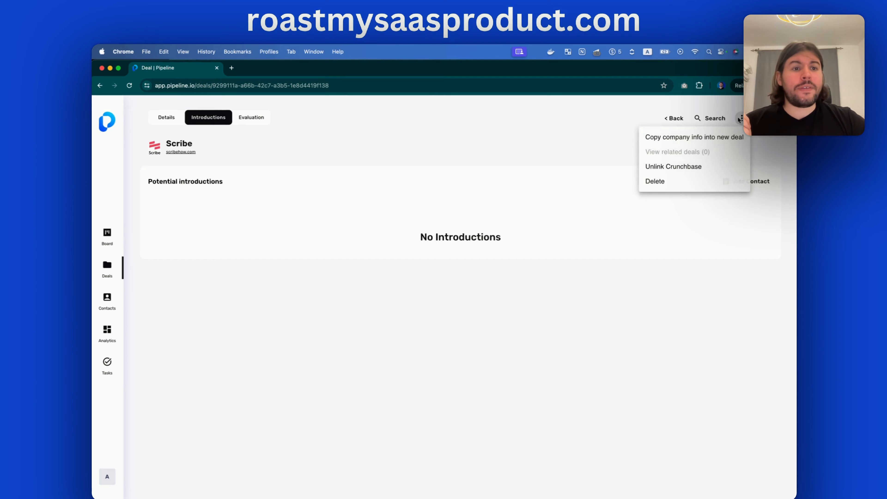
left_click(527, 144)
Peek at the Evaluation tab, then scroll the Details down to Additional Info and Metrics
left_click(250, 118)
left_click(166, 117)
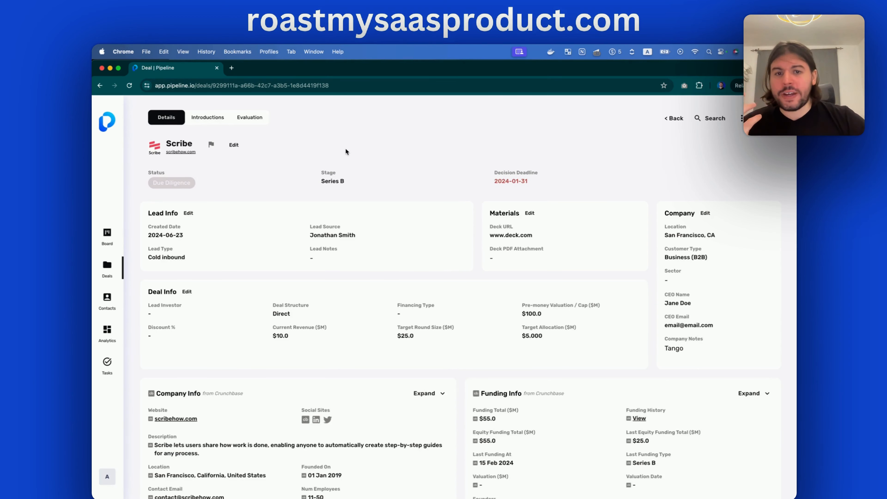
scroll(252, 240, "down", 5)
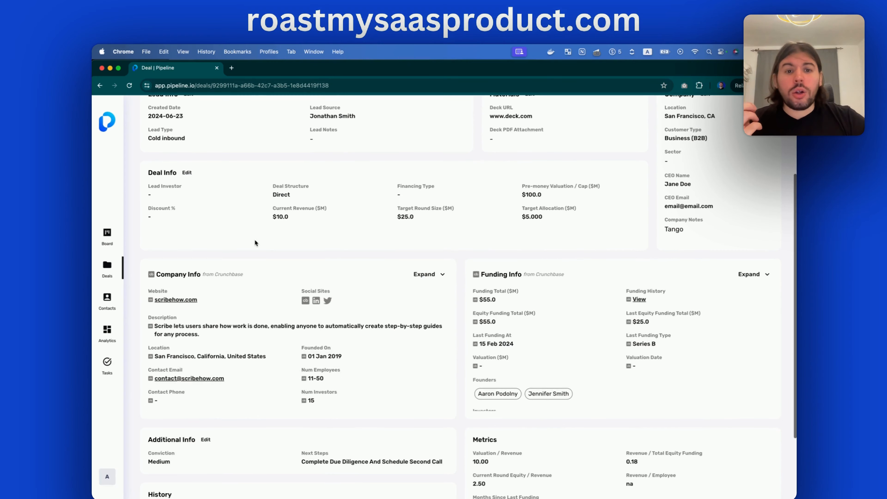
scroll(267, 234, "up", 5)
Go to the pipeline Board, then to the Deals list showing Scribe Series B at Due Diligence
left_click(106, 234)
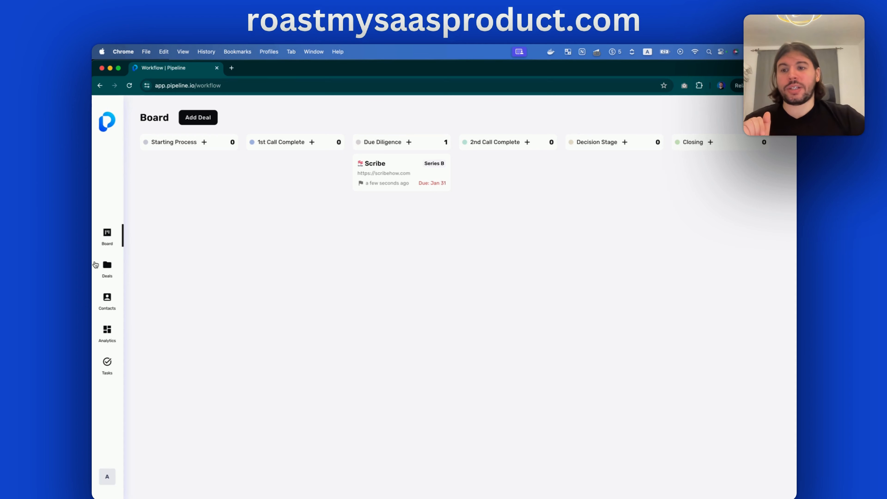
left_click(107, 269)
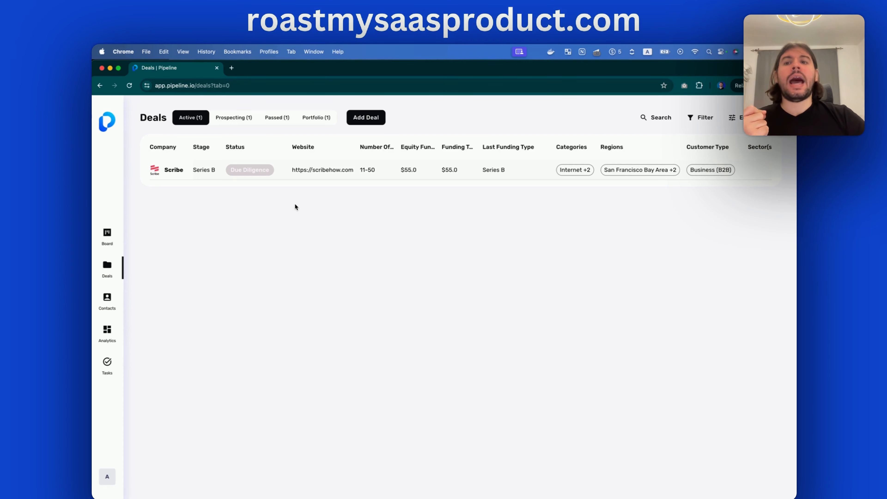
left_click(366, 117)
left_click(518, 277)
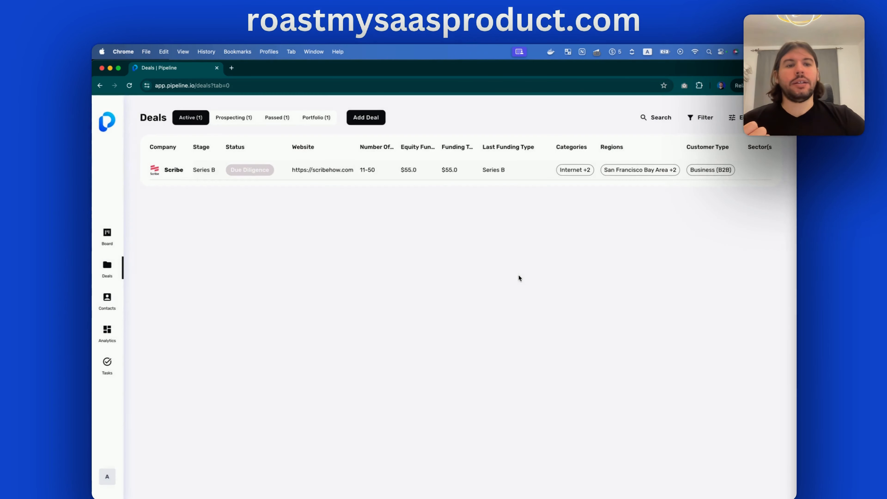
left_click(366, 117)
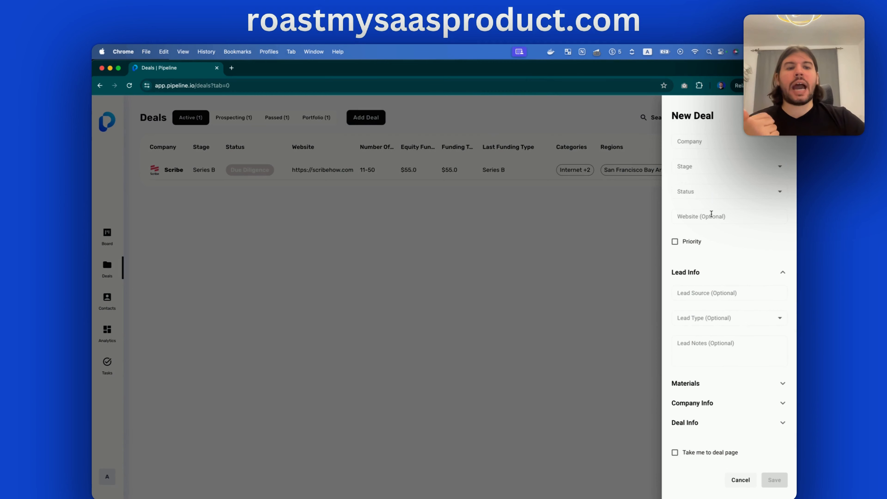
left_click(696, 169)
left_click(694, 157)
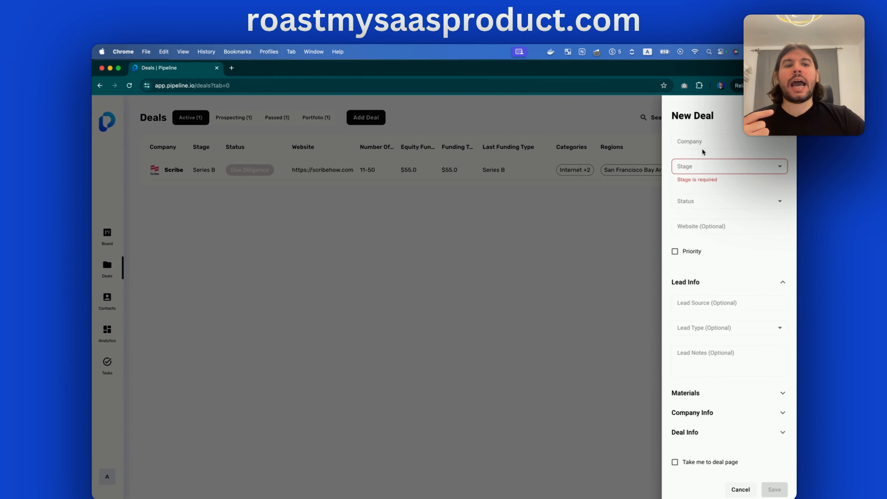
left_click(343, 271)
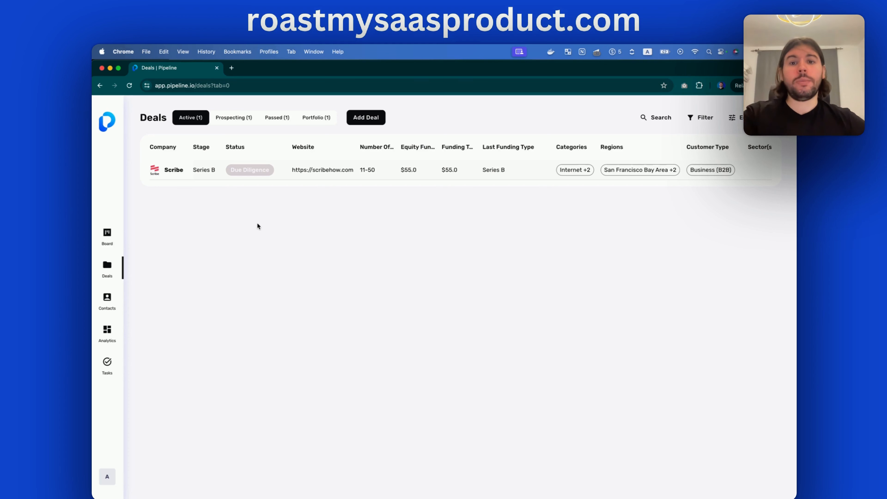
left_click(370, 119)
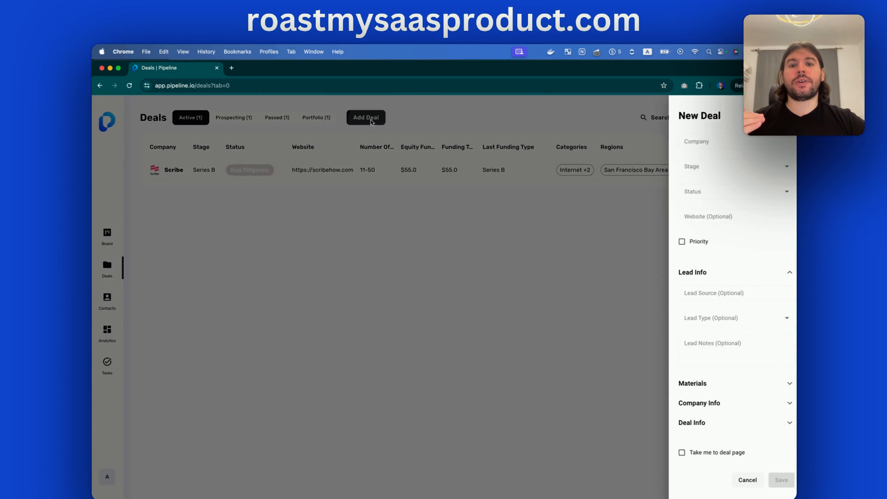
left_click(485, 262)
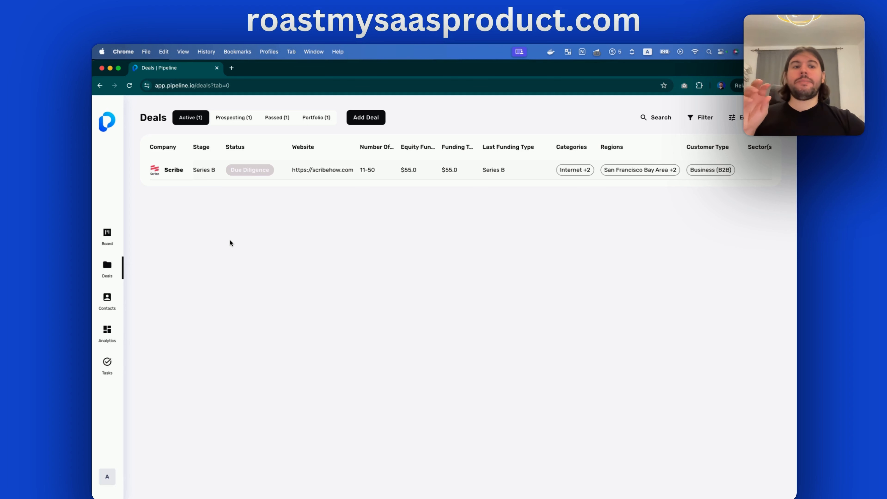
Open Settings from the A avatar menu and briefly open then close the invite form
left_click(107, 477)
left_click(145, 445)
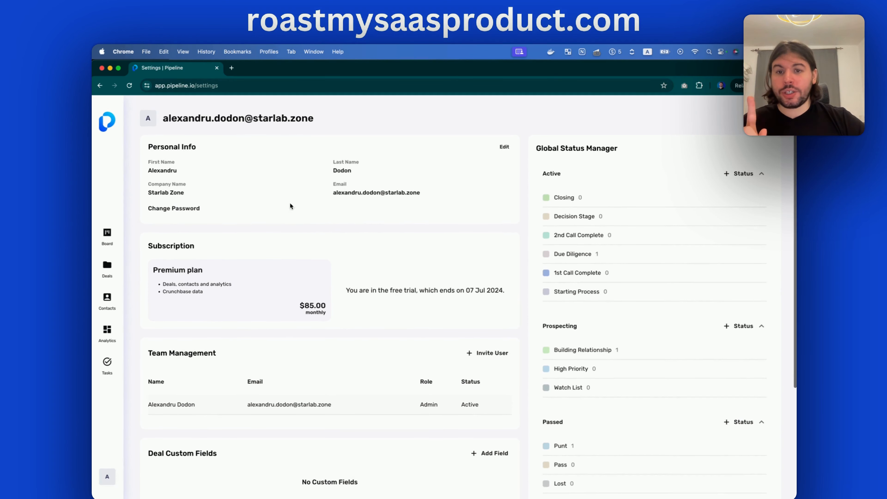
scroll(380, 224, "down", 5)
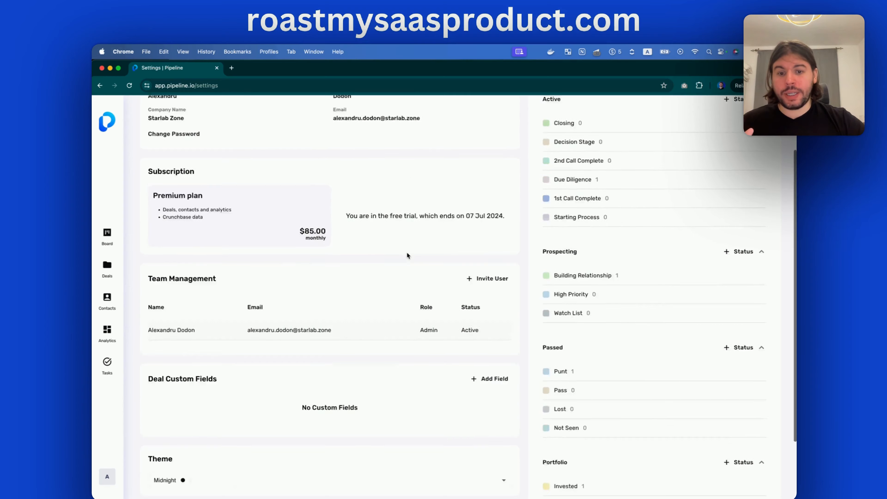
left_click(488, 227)
left_click(427, 217)
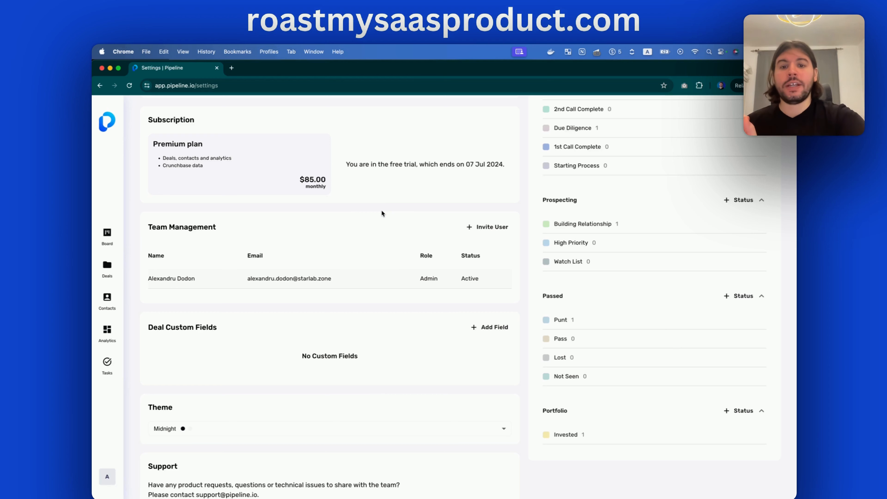
Start a team invite, choose the Member role, then cancel without inviting anyone
scroll(381, 214, "up", 1)
scroll(372, 227, "up", 5)
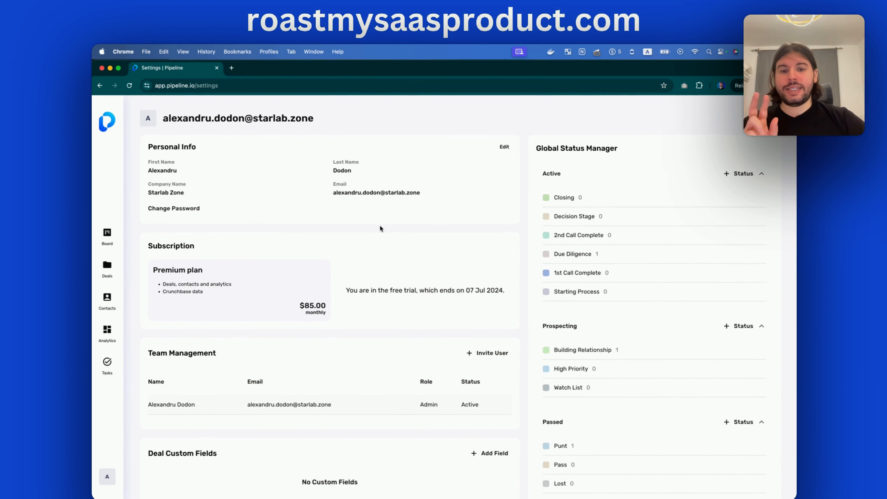
scroll(383, 248, "down", 1)
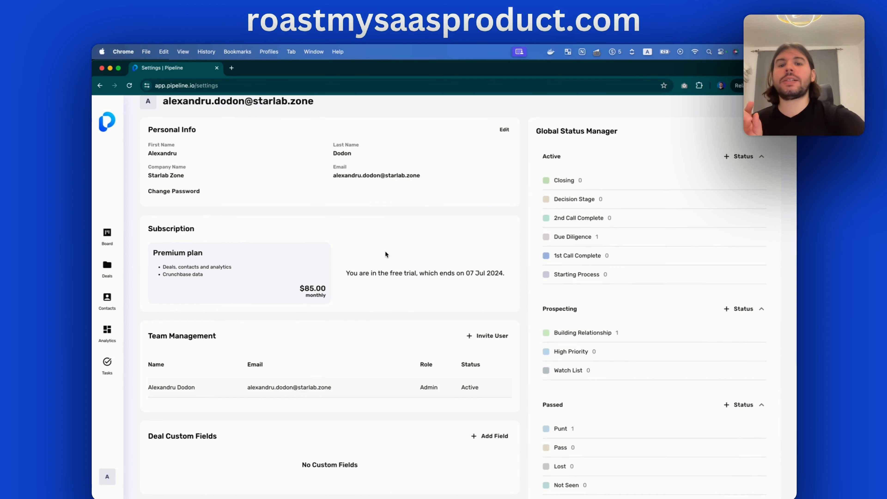
scroll(385, 253, "down", 2)
left_click(508, 303)
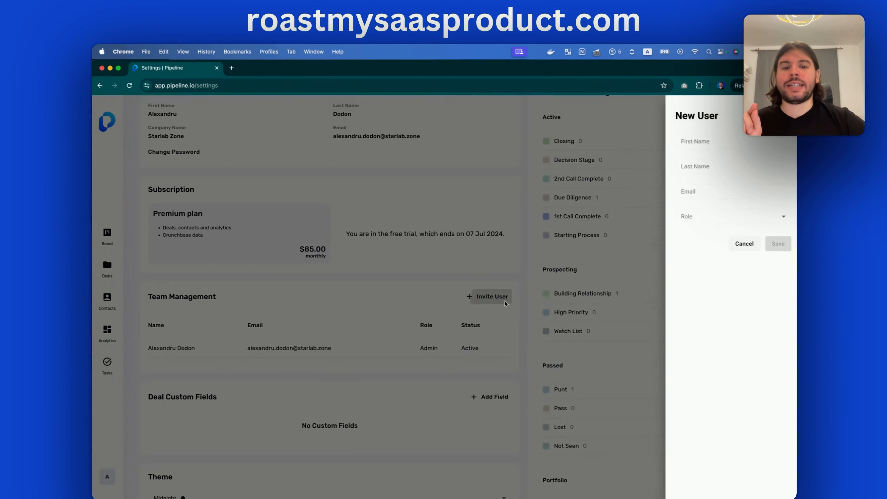
left_click(712, 214)
left_click(703, 256)
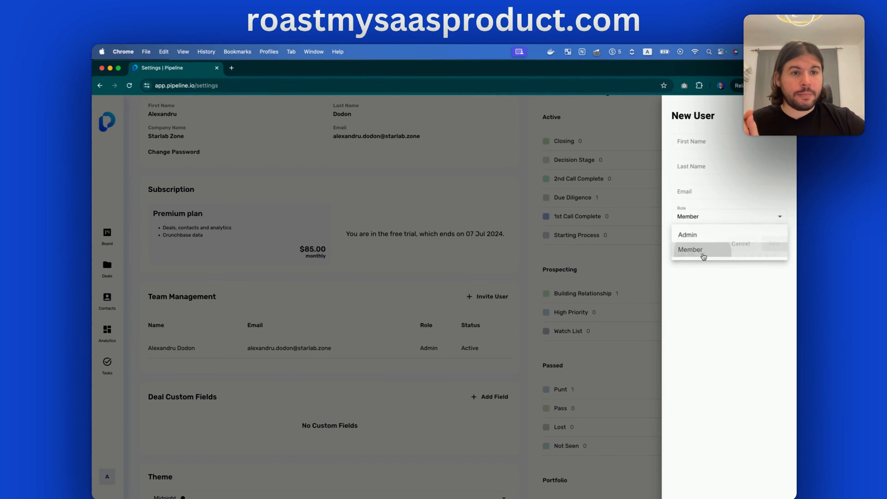
left_click(740, 246)
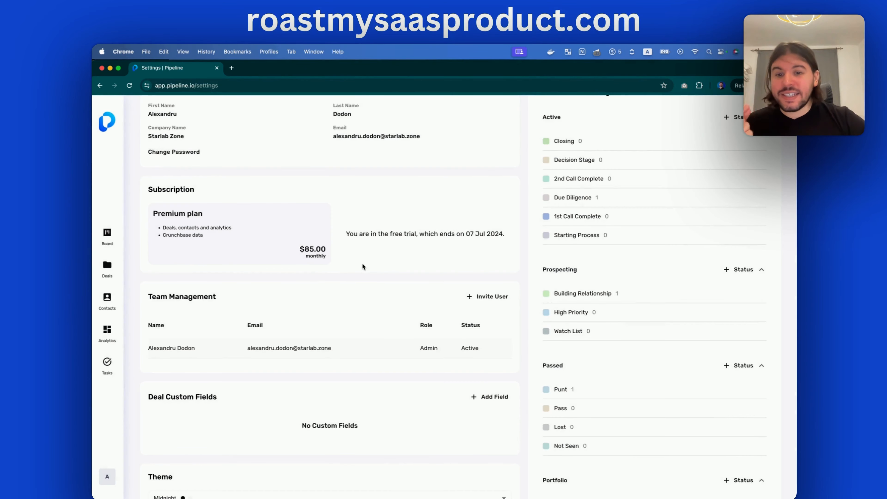
scroll(351, 276, "up", 3)
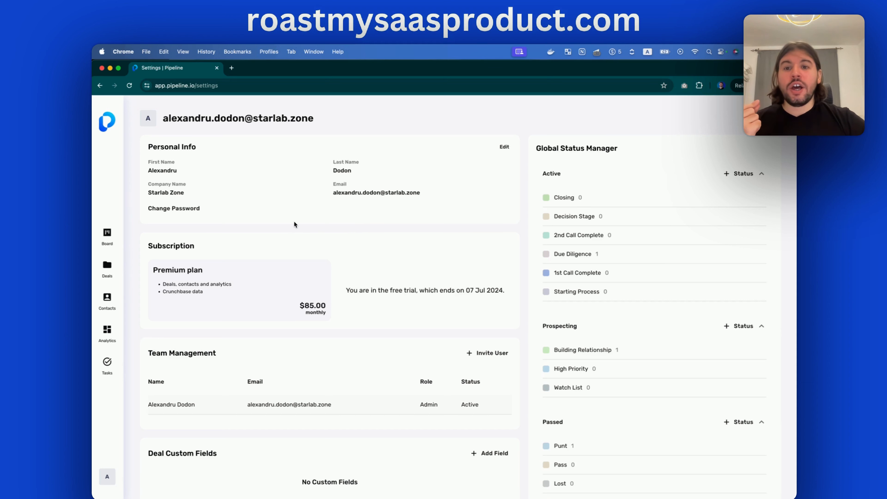
Go to the Board, load the app.pipeline.io root address, and return to the Board
left_click(103, 236)
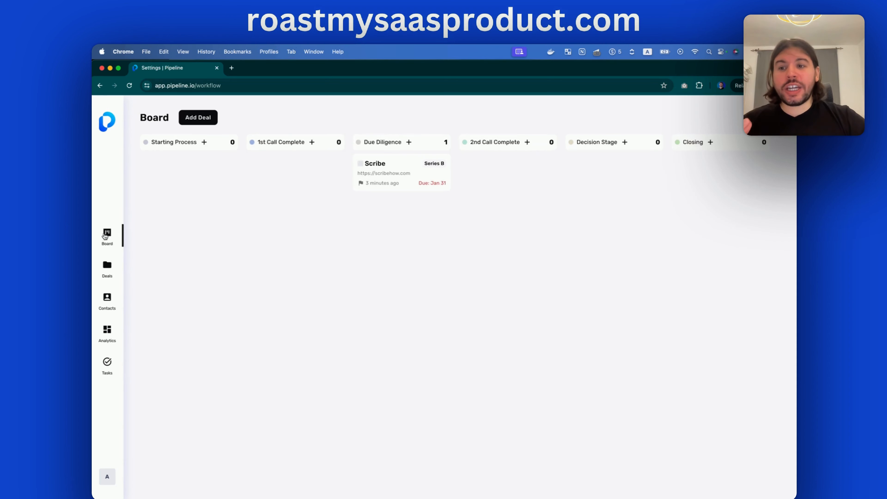
left_click_drag(197, 85, 307, 85)
key("BackSpace")
key("Return")
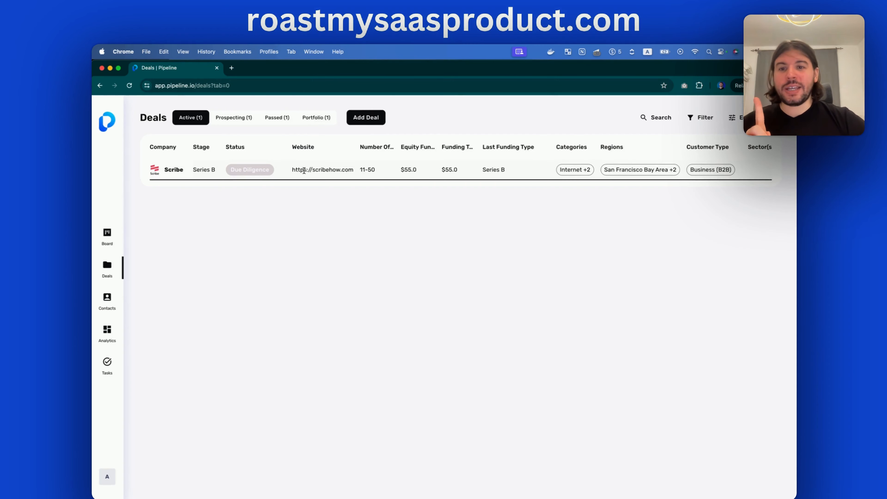
left_click(106, 238)
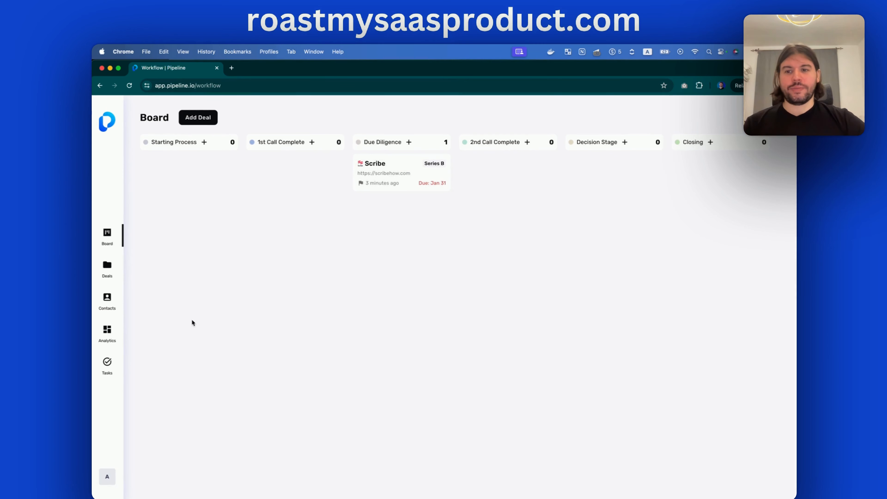
Check the Analytics dashboard, go back to the Board, then load the app.pipeline.io root again
left_click(107, 331)
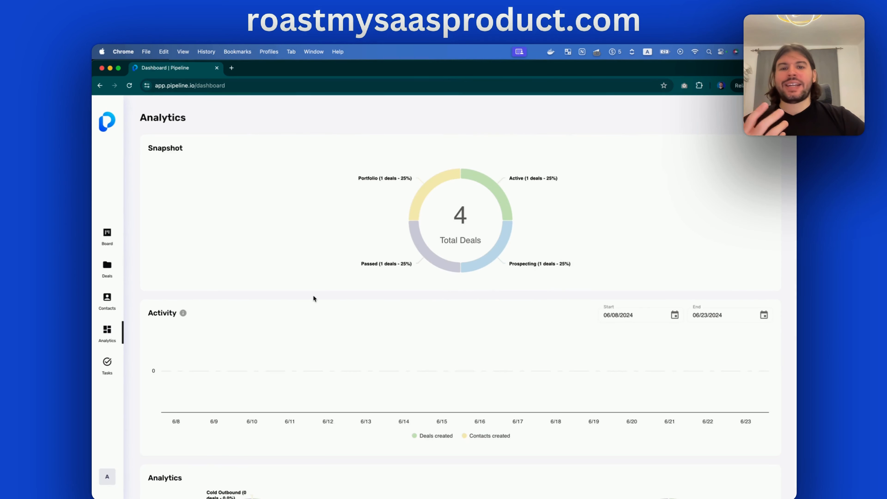
scroll(313, 296, "down", 5)
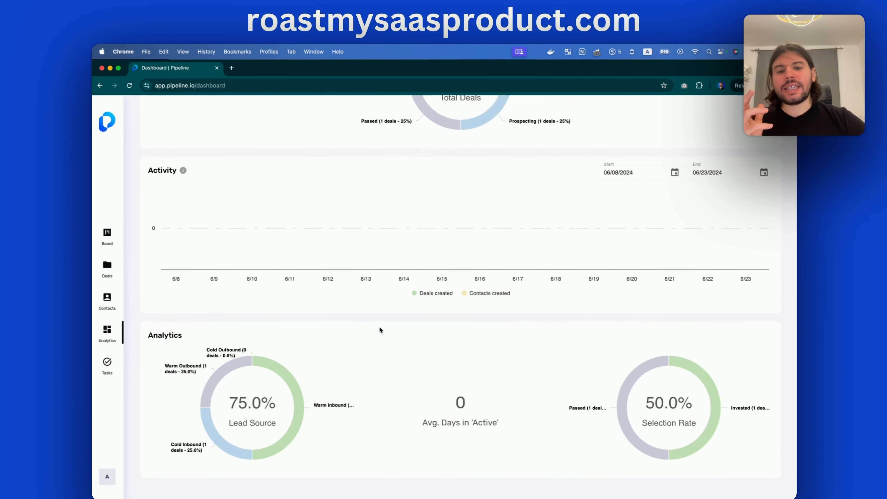
scroll(379, 330, "up", 5)
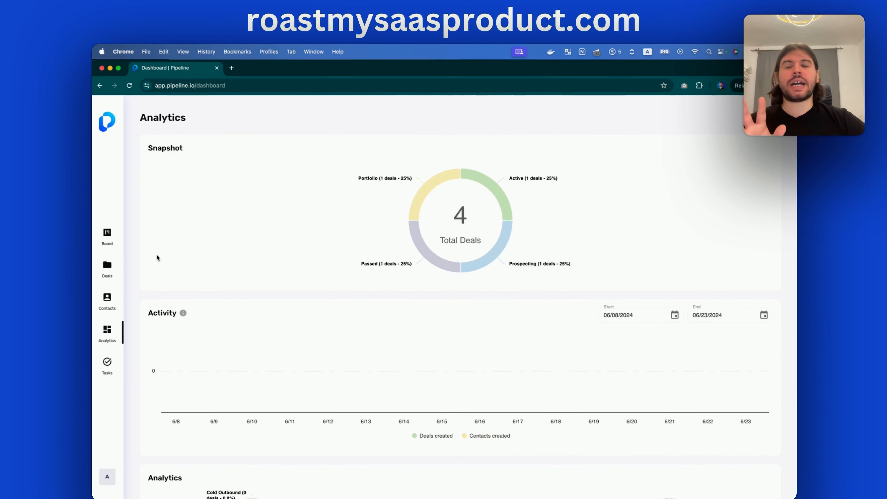
left_click(107, 235)
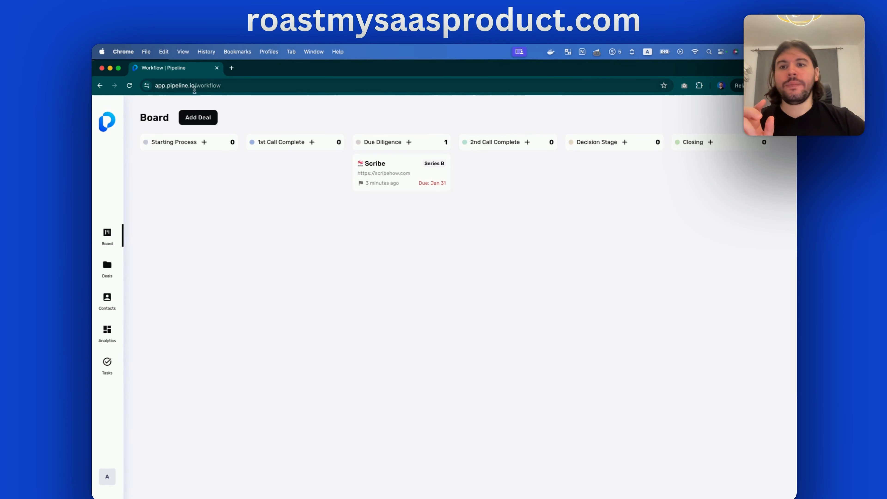
left_click_drag(195, 90, 314, 86)
key("BackSpace")
key("Return")
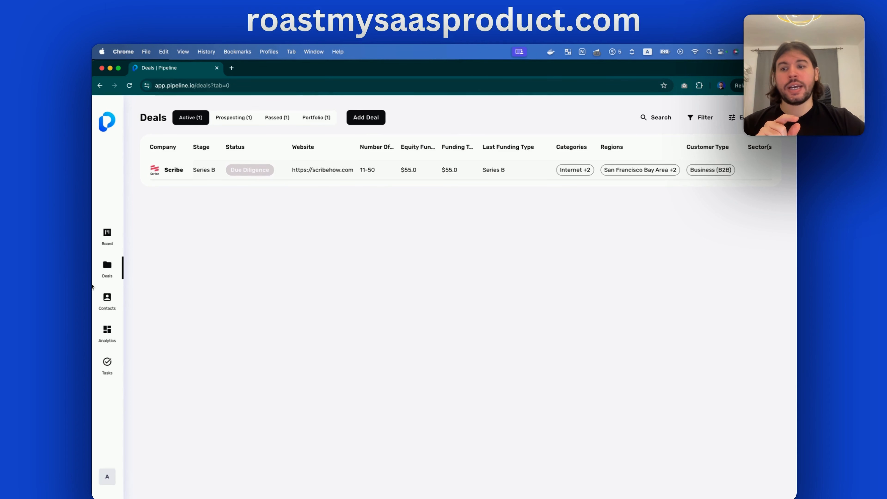
Visit the Board, Tasks and Contacts views, finishing on the Board with Scribe under Due Diligence
left_click(107, 235)
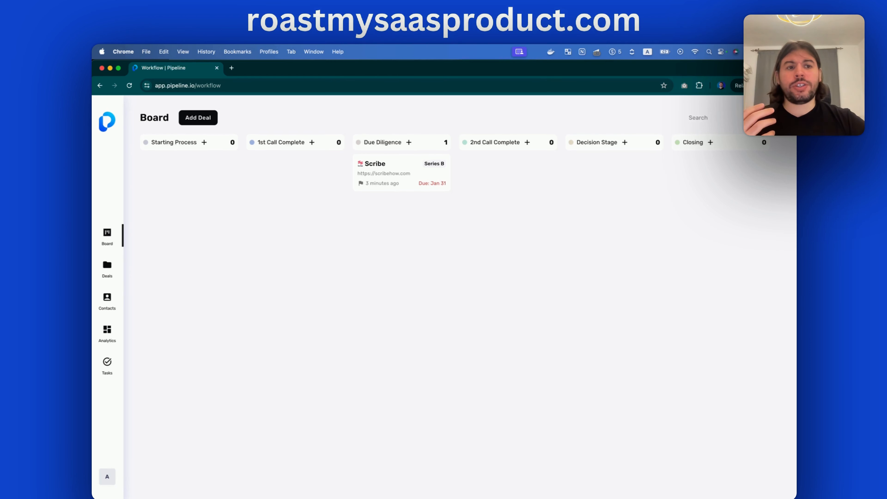
left_click(107, 363)
left_click(107, 300)
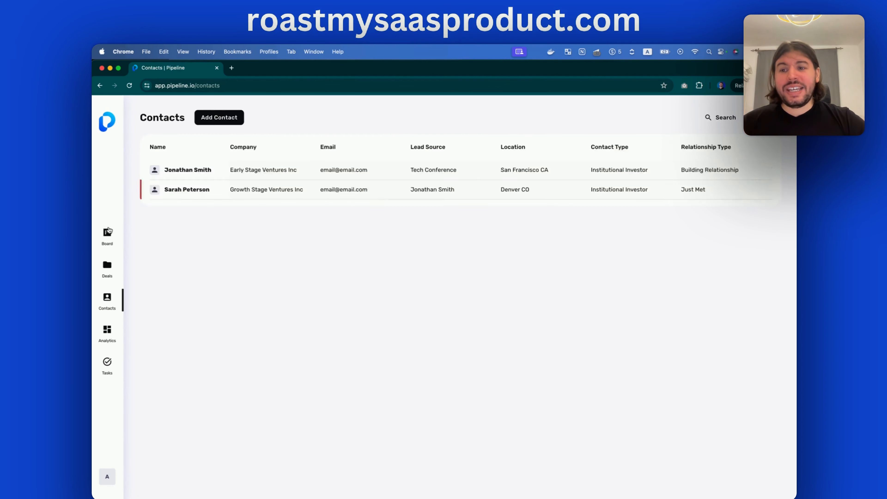
left_click(107, 235)
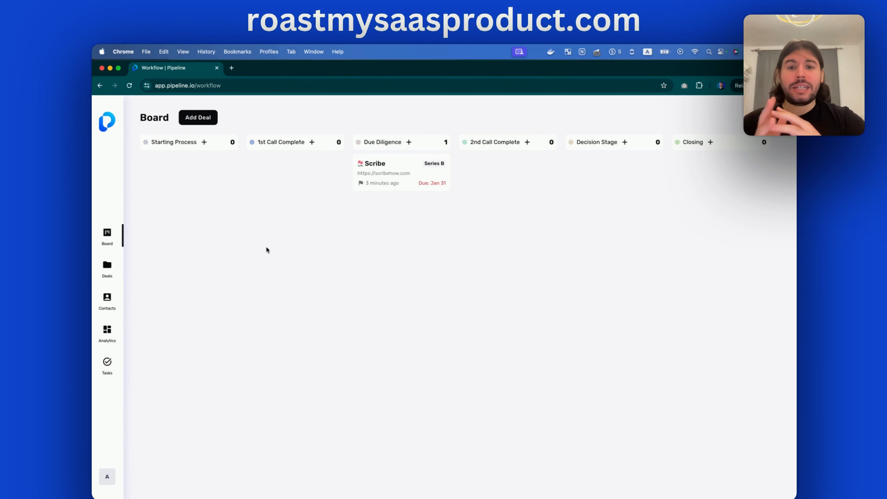